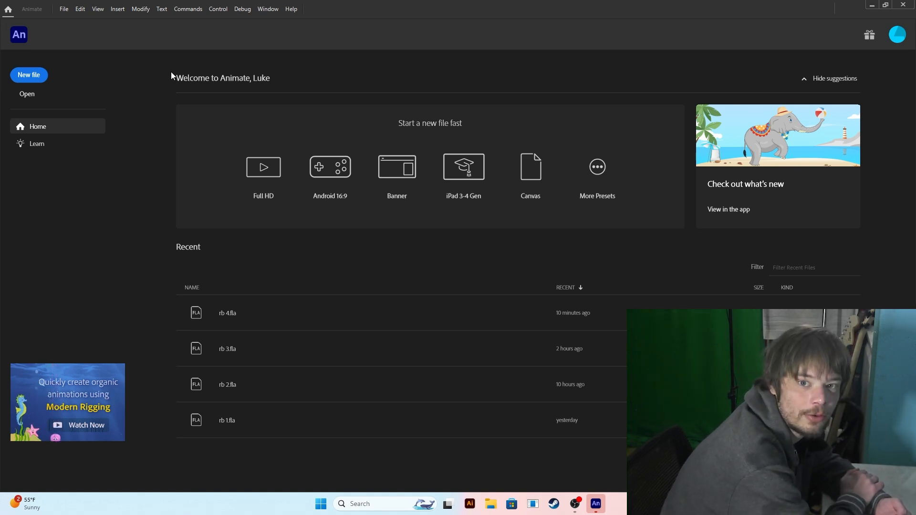
# - Create a new Full HD document, then display the Library and close the Frame Picker
pyautogui.click(304, 166)
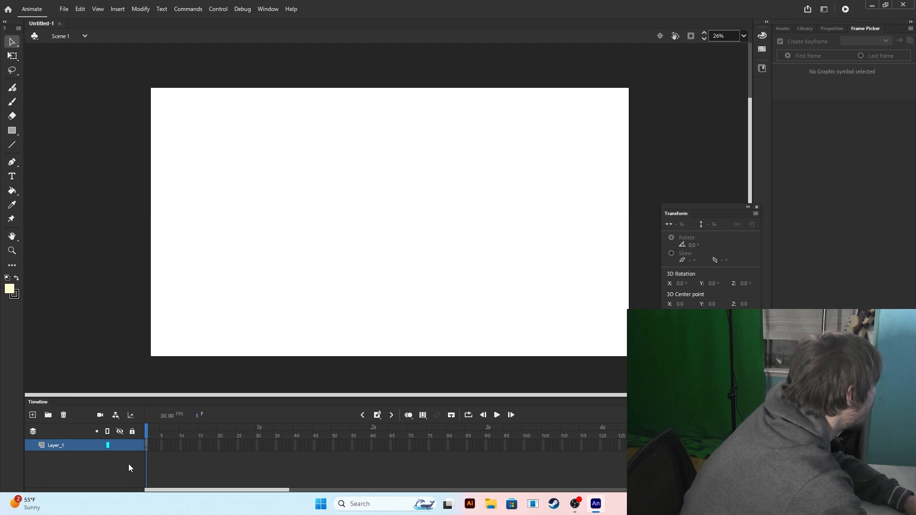
pyautogui.click(804, 29)
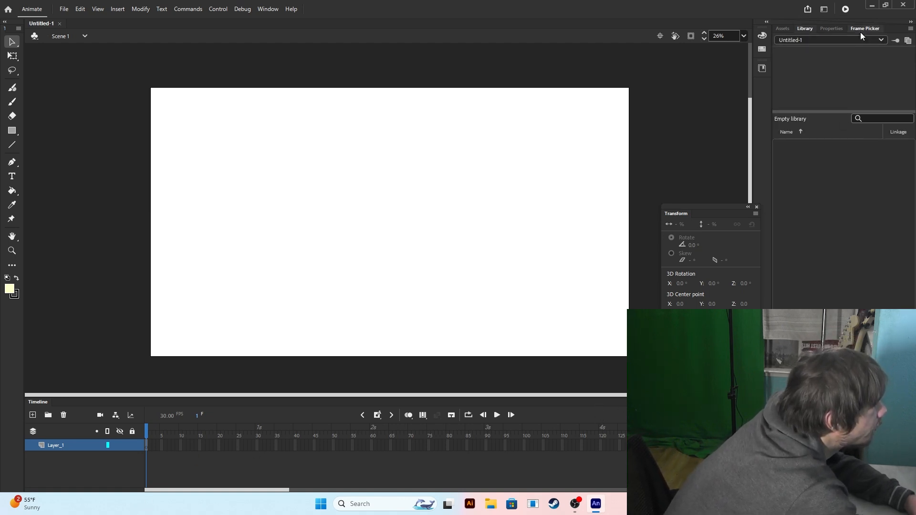
pyautogui.moveTo(861, 31); pyautogui.dragTo(467, 146)
pyautogui.click(682, 141)
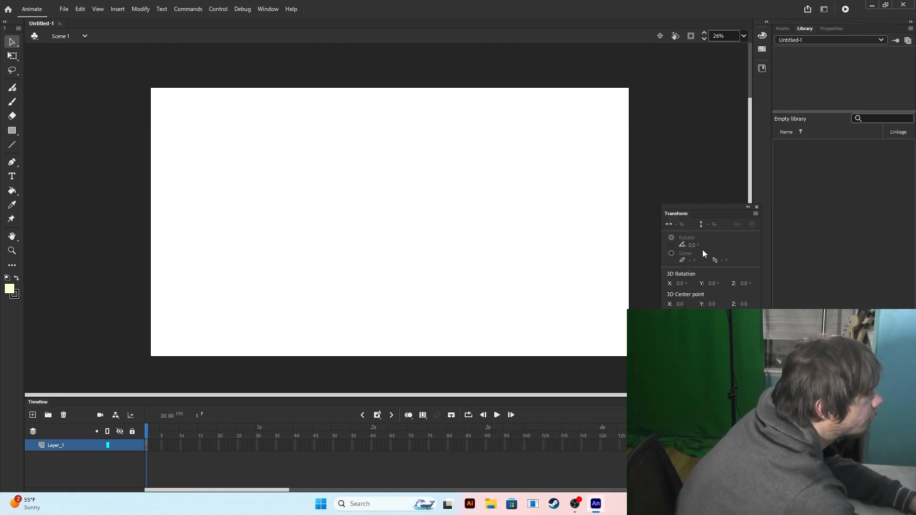
# - Switch to File Explorer, go to the vowels folder inside Story of Trey (files) > mouth, and delete test.swf
pyautogui.click(491, 504)
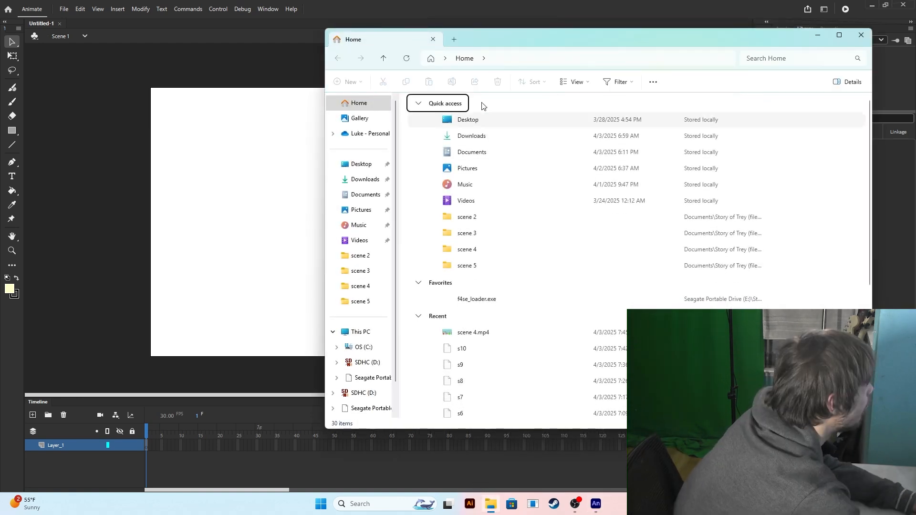
pyautogui.moveTo(482, 35); pyautogui.dragTo(311, 57)
pyautogui.click(195, 308)
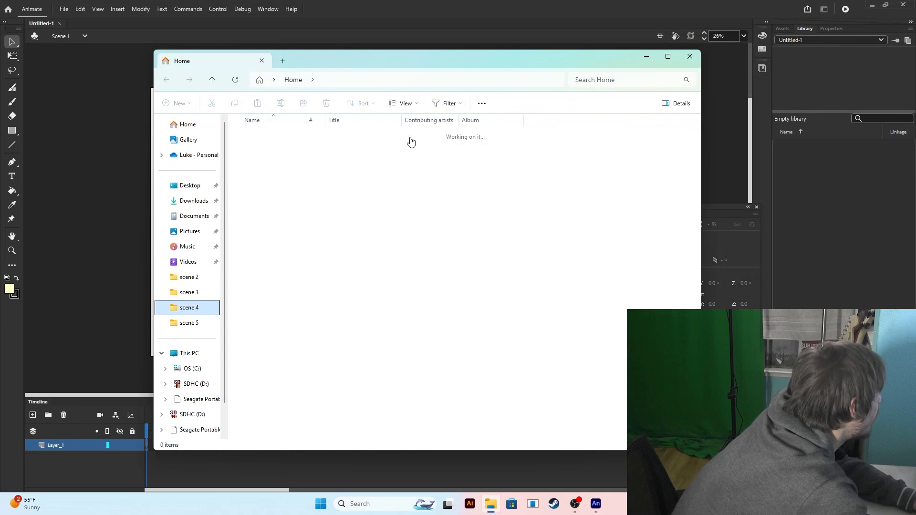
pyautogui.click(376, 79)
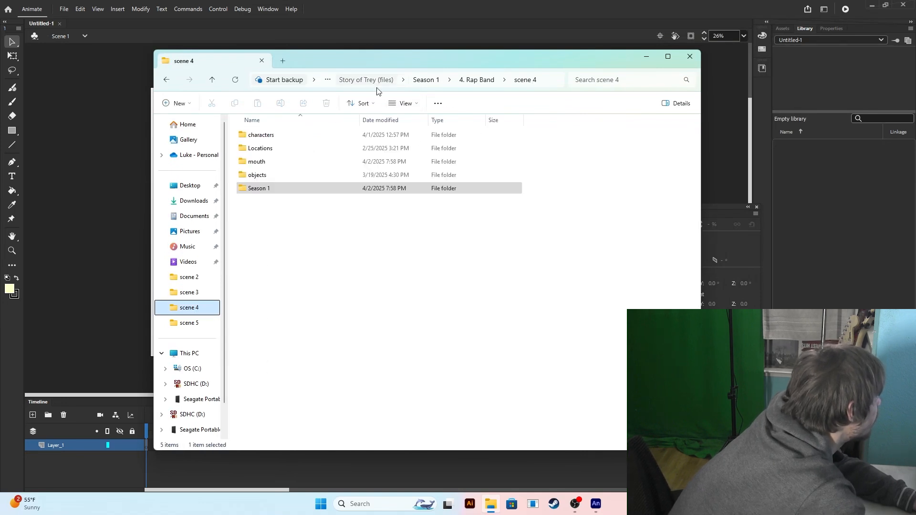
pyautogui.doubleClick(285, 162)
pyautogui.doubleClick(287, 149)
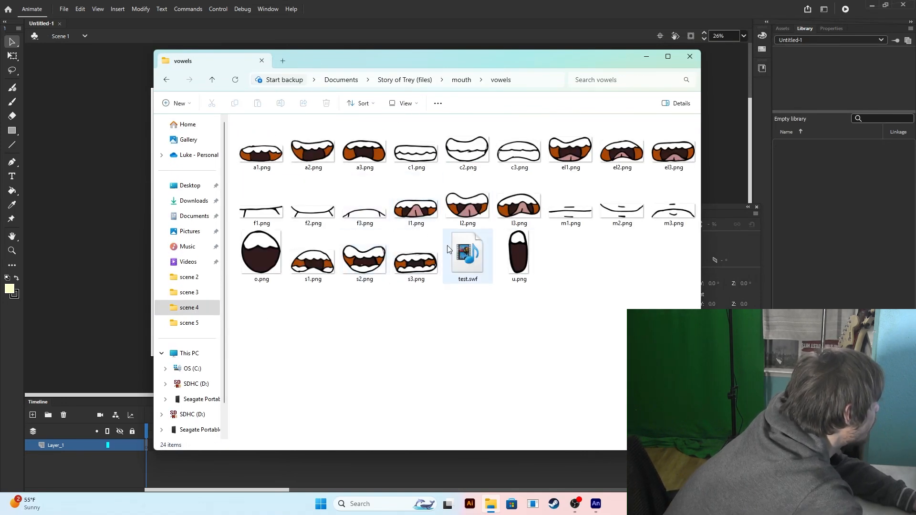
pyautogui.press('Delete')
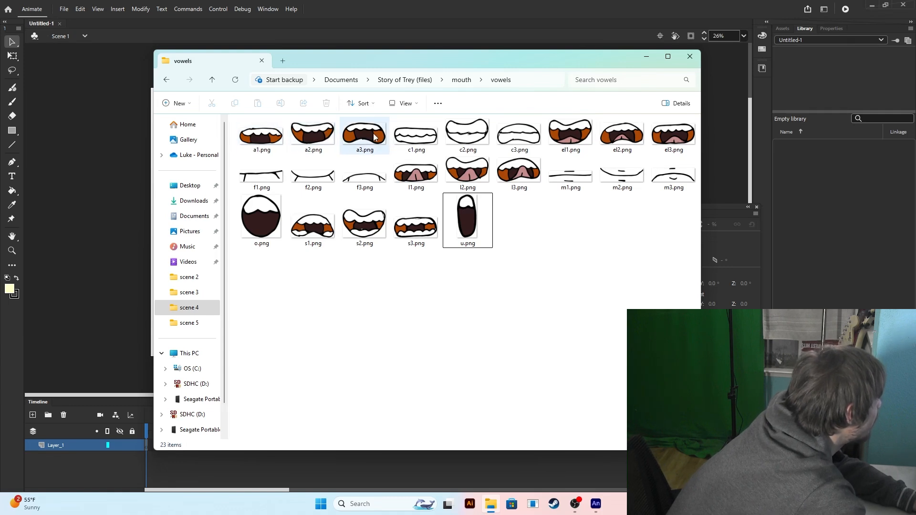
# - Back in Animate, create a library folder named mouth
pyautogui.click(791, 486)
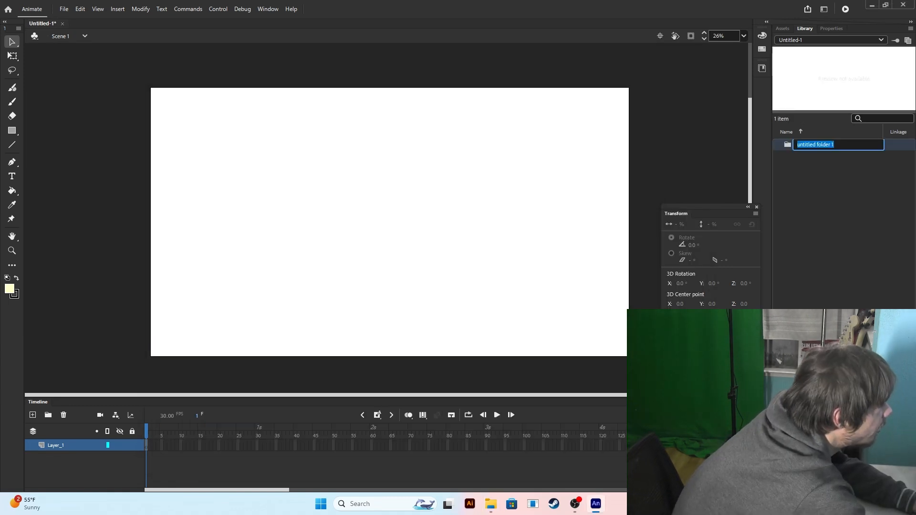
pyautogui.write('mo')
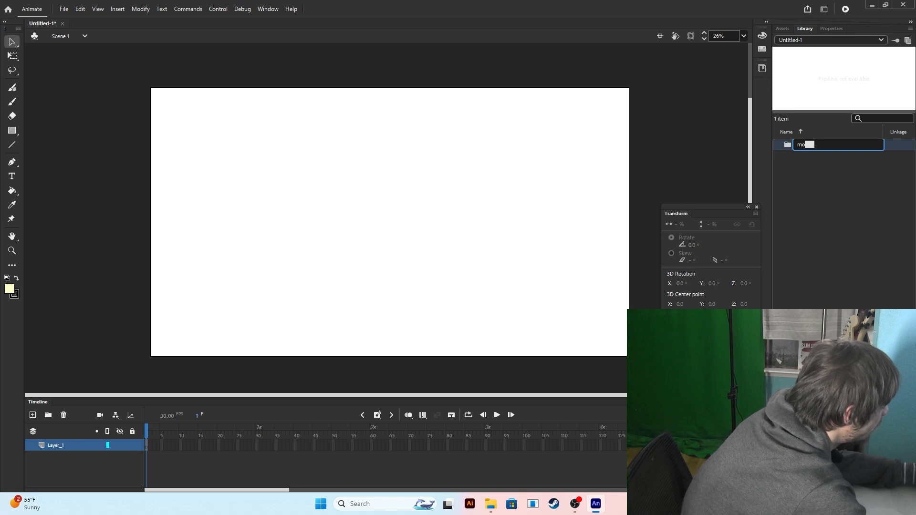
pyautogui.write('uth')
# - Return to File Explorer and look through the Trey Fisher, Ethan Mayday and Mike Bird artwork in the characters folder
pyautogui.hotkey('alt', 'Tab')
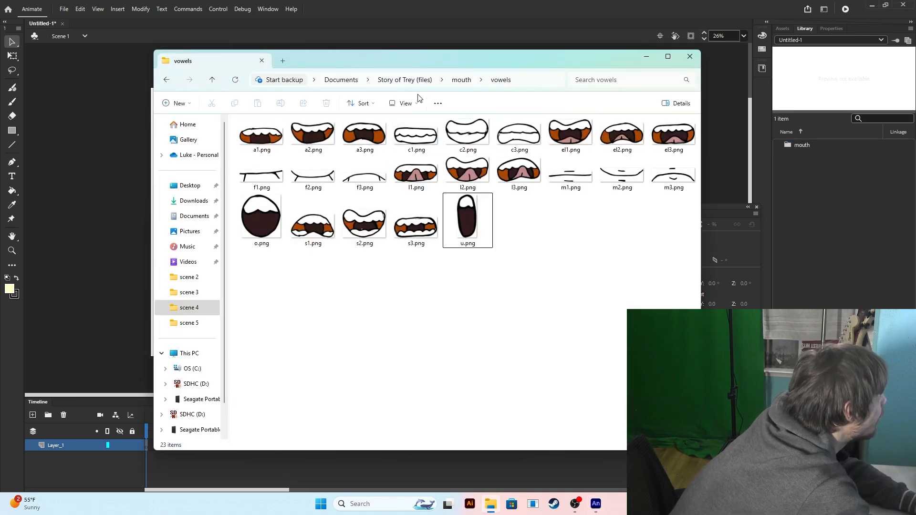
pyautogui.click(398, 86)
pyautogui.doubleClick(260, 135)
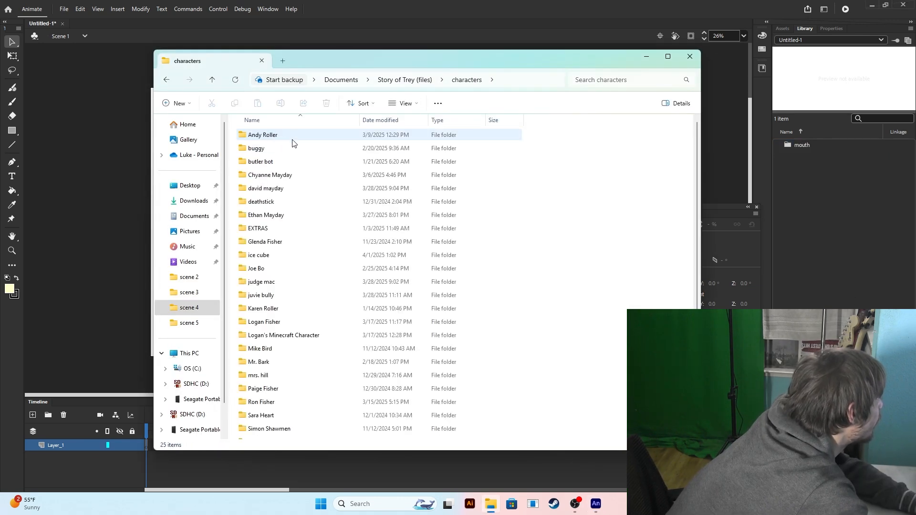
pyautogui.scroll(-1, 303, 300)
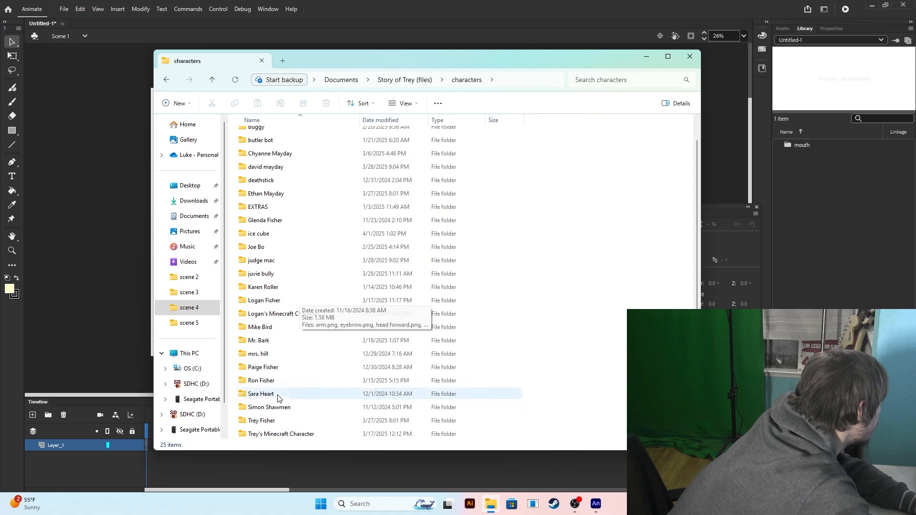
pyautogui.doubleClick(266, 424)
pyautogui.click(468, 80)
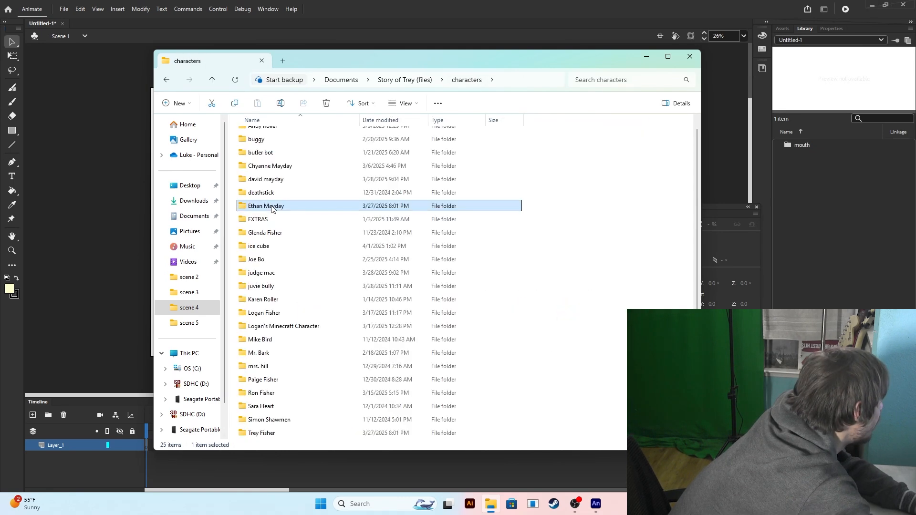
pyautogui.doubleClick(277, 204)
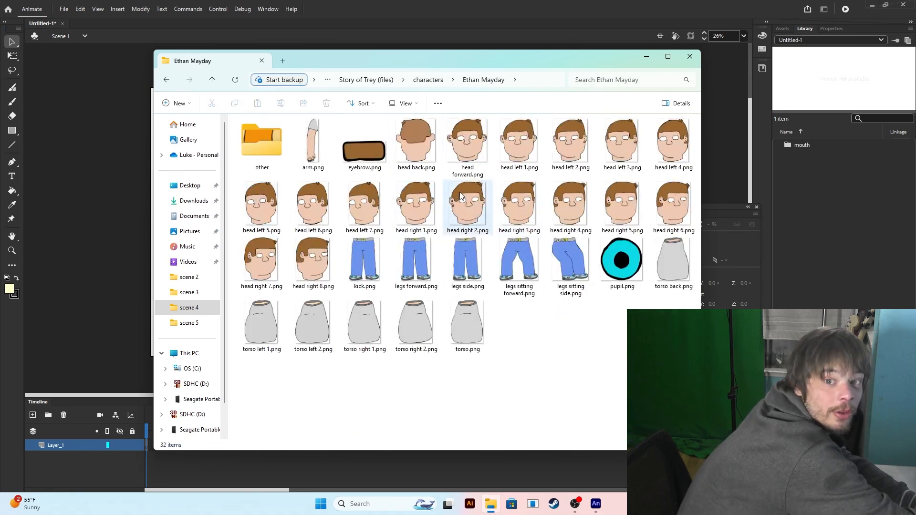
pyautogui.click(429, 80)
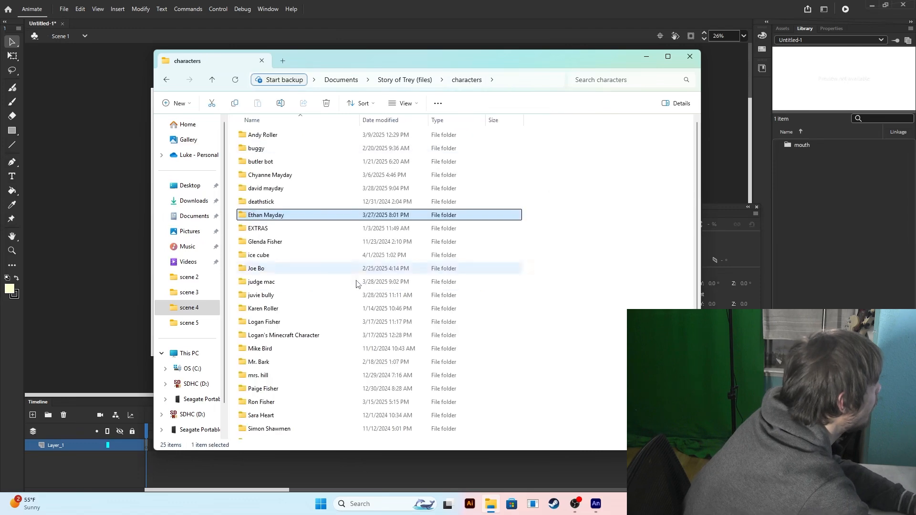
pyautogui.doubleClick(296, 349)
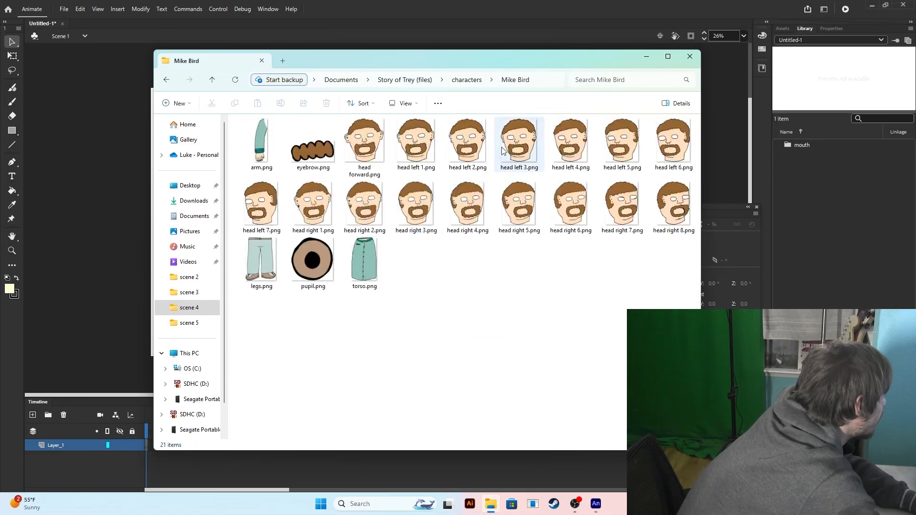
# - Open the Trey Fisher folder and select the images from head forward.png through torso.png
pyautogui.click(468, 81)
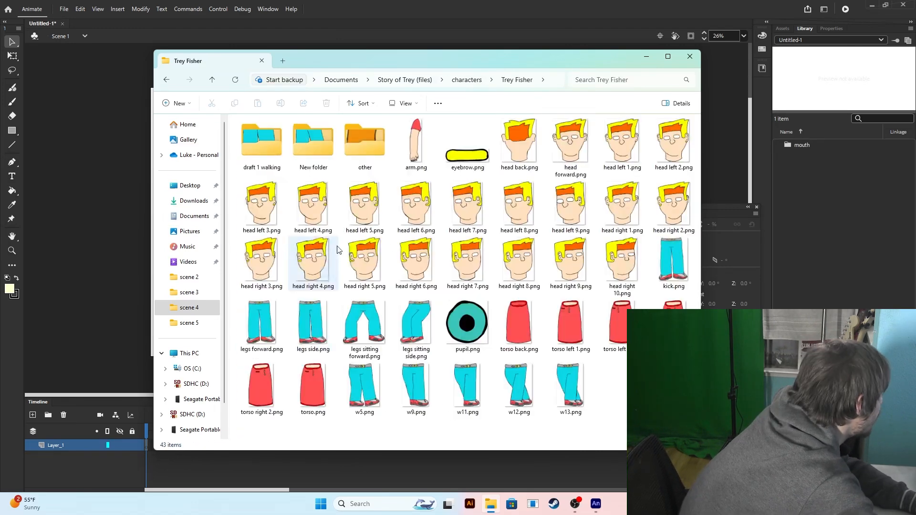
pyautogui.click(568, 145)
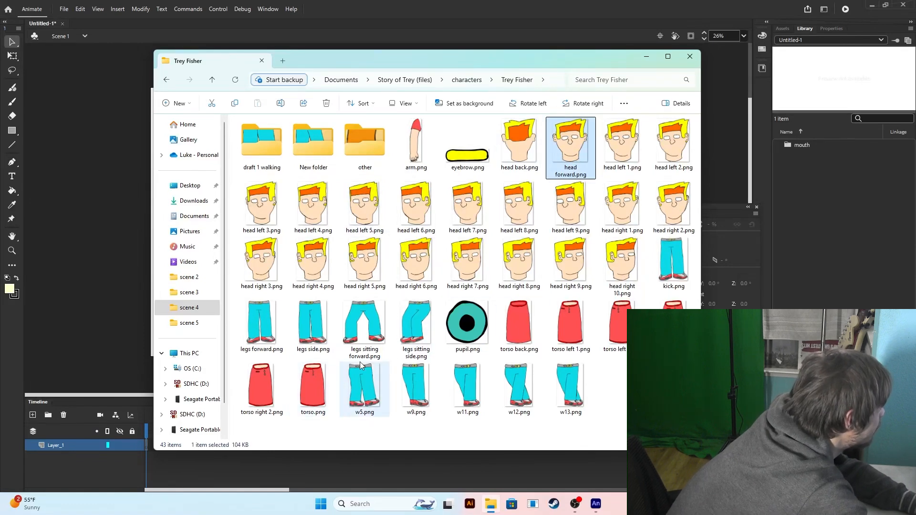
pyautogui.keyDown('shift'); pyautogui.click(314, 389); pyautogui.keyUp('shift')
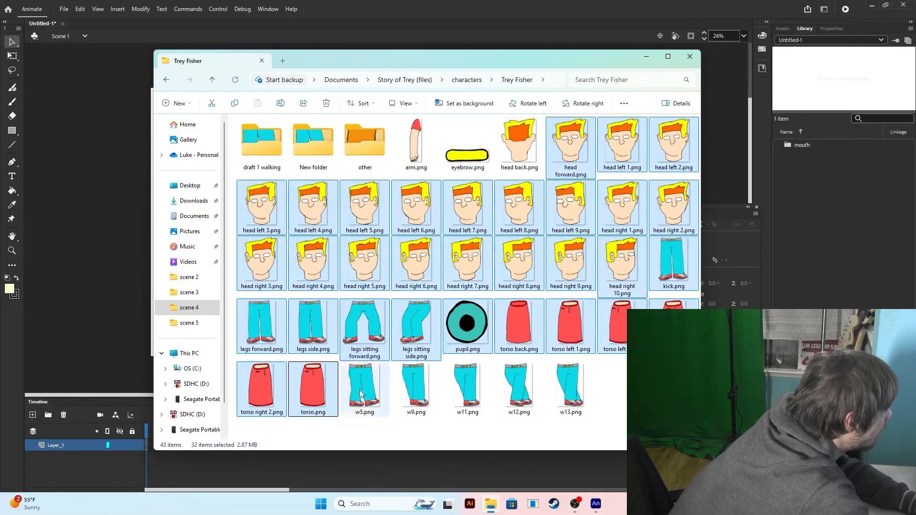
# - Switch to Animate and create a second library folder named trey
pyautogui.click(791, 487)
pyautogui.write('tr')
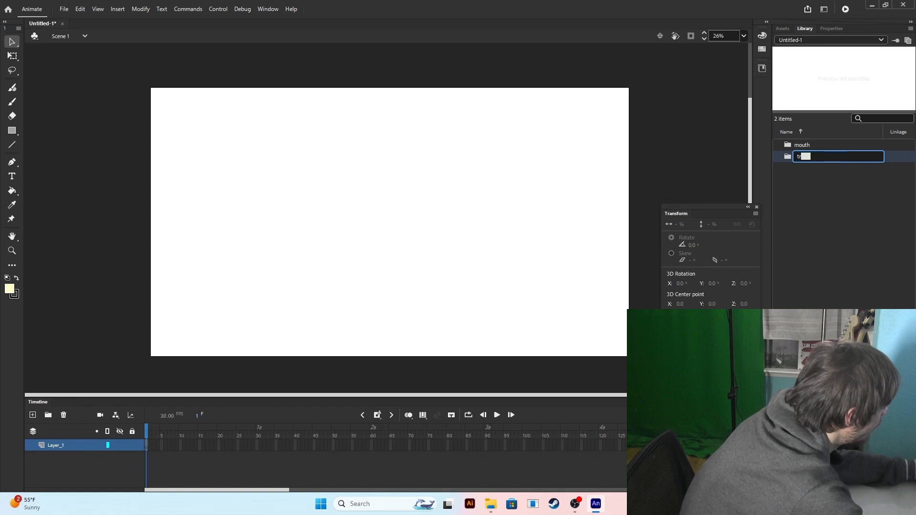
pyautogui.write('ey')
pyautogui.press('Return')
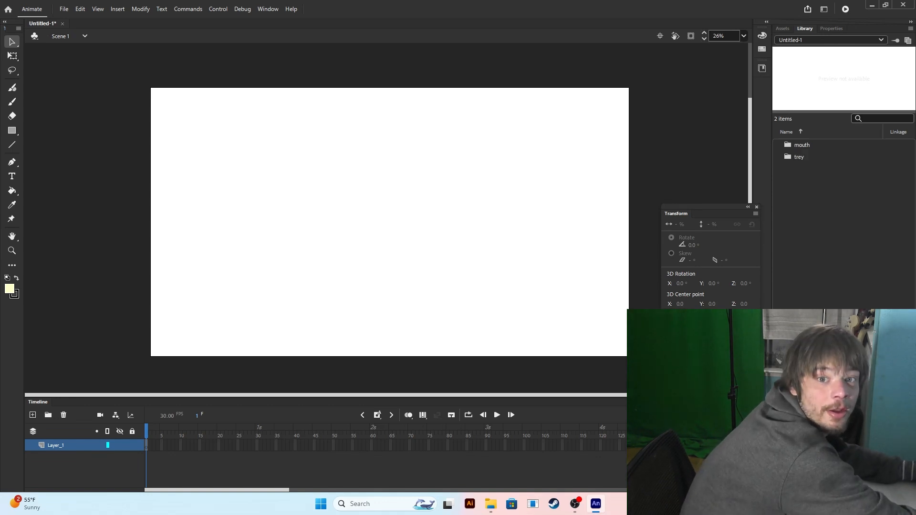
pyautogui.click(491, 502)
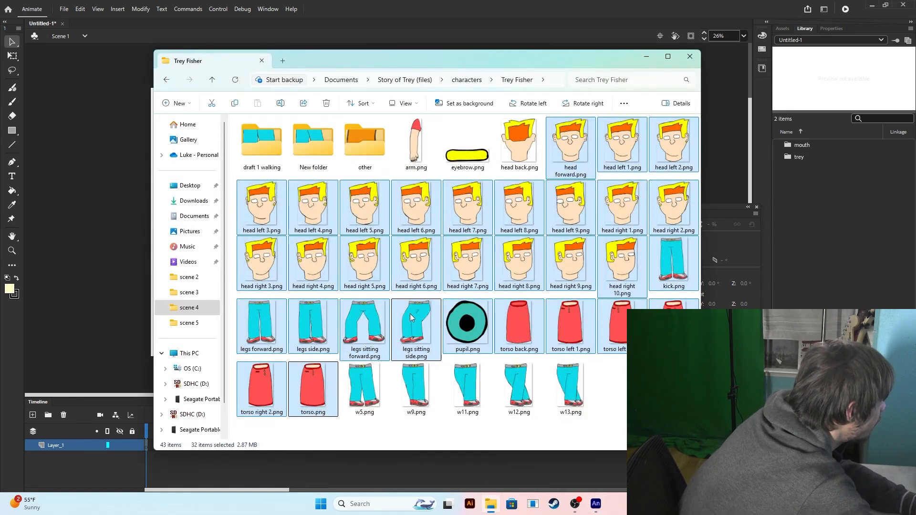
pyautogui.moveTo(413, 320); pyautogui.dragTo(840, 167)
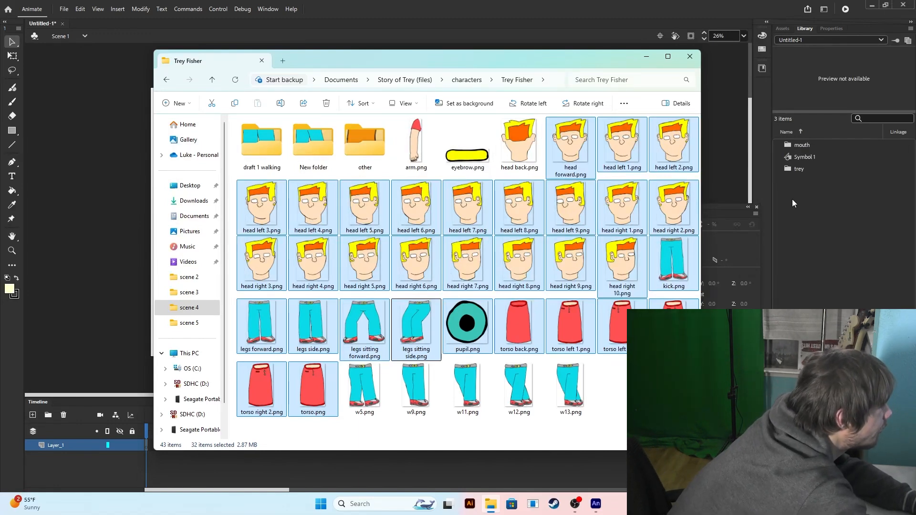
# - Import all images from the mouth > vowels folder into the mouth library folder and return to Animate
pyautogui.click(404, 80)
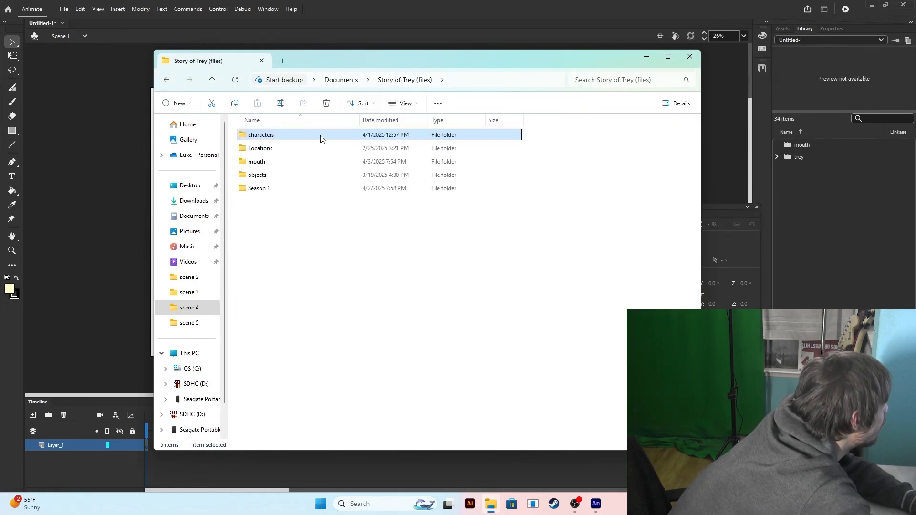
pyautogui.click(299, 161)
pyautogui.doubleClick(298, 161)
pyautogui.doubleClick(311, 147)
pyautogui.hotkey('ctrl', 'a')
pyautogui.moveTo(268, 148); pyautogui.dragTo(813, 143)
pyautogui.click(824, 228)
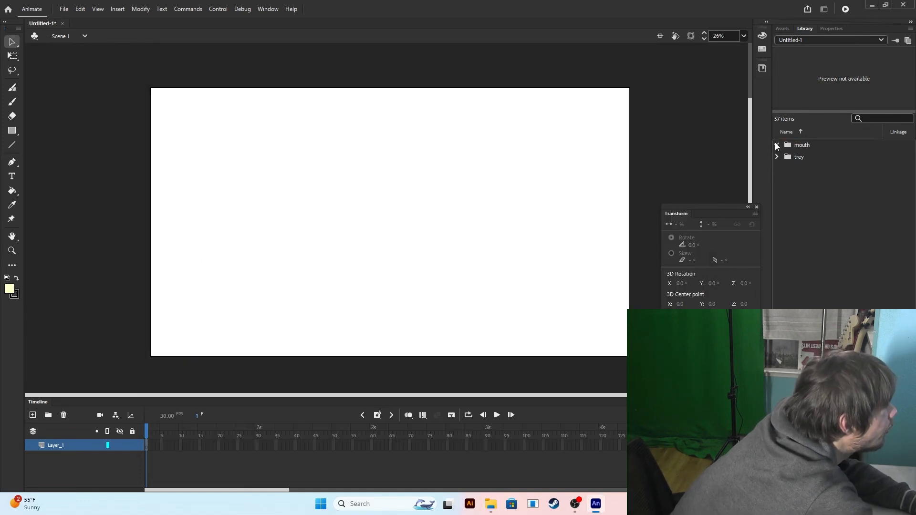
# - Place mouth images a1, a2, a3, c1, c2, c3 and el1 down the stage's left side as a first column
pyautogui.click(778, 145)
pyautogui.moveTo(813, 169); pyautogui.dragTo(189, 153)
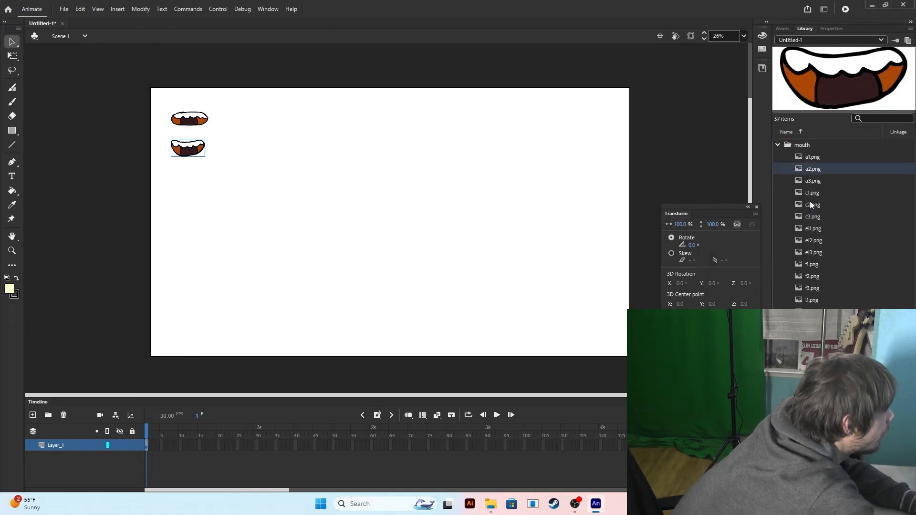
pyautogui.moveTo(813, 181); pyautogui.dragTo(601, 187)
pyautogui.moveTo(190, 189); pyautogui.dragTo(190, 189)
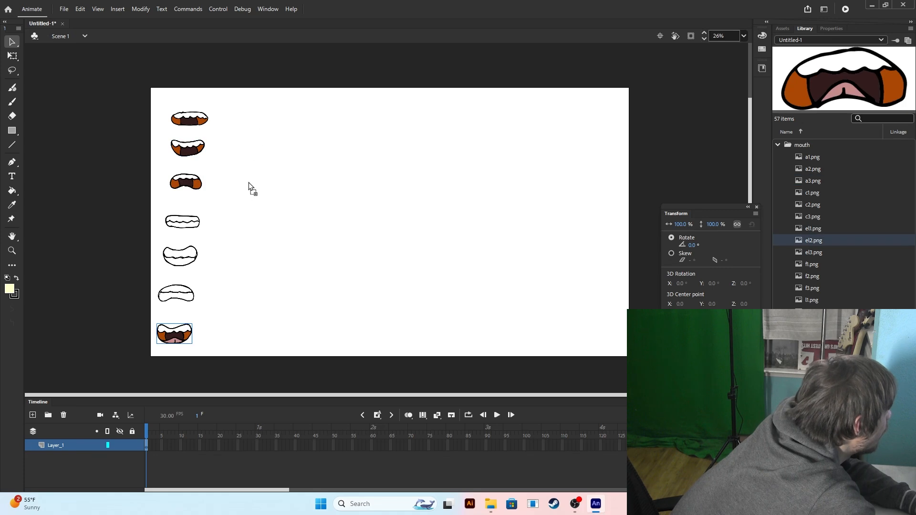
# - Place mouth images el2, el3, f1, f2 and f3 upward from the stage's bottom as a second column
pyautogui.moveTo(240, 301); pyautogui.dragTo(232, 337)
pyautogui.moveTo(840, 253); pyautogui.dragTo(534, 193)
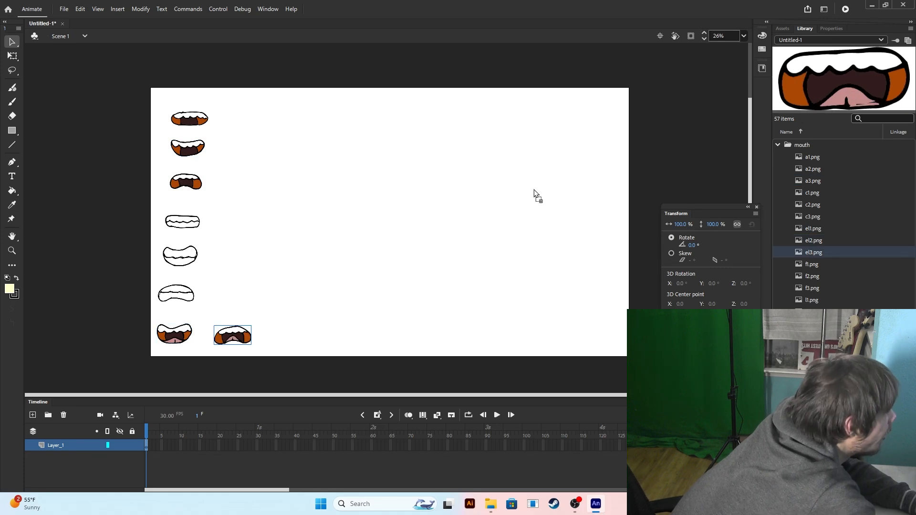
pyautogui.moveTo(220, 310); pyautogui.dragTo(232, 289)
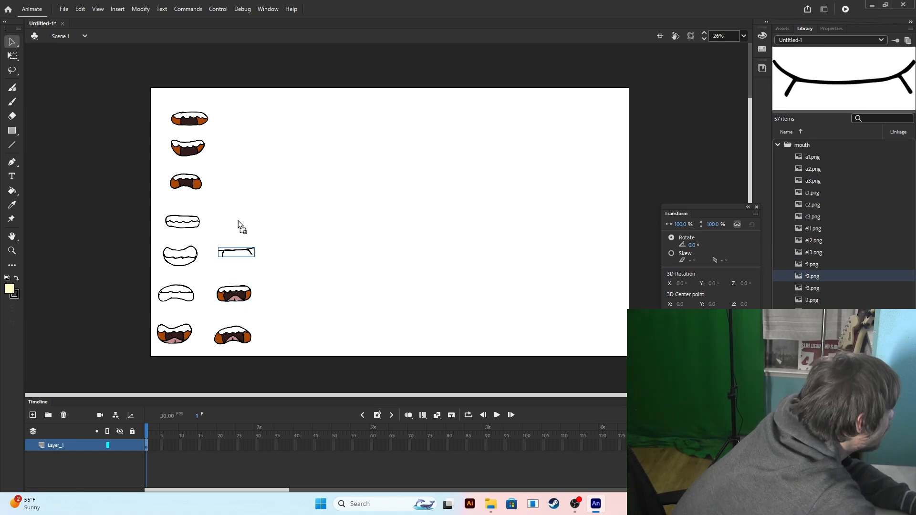
pyautogui.moveTo(239, 222); pyautogui.dragTo(233, 216)
pyautogui.moveTo(825, 288); pyautogui.dragTo(377, 209)
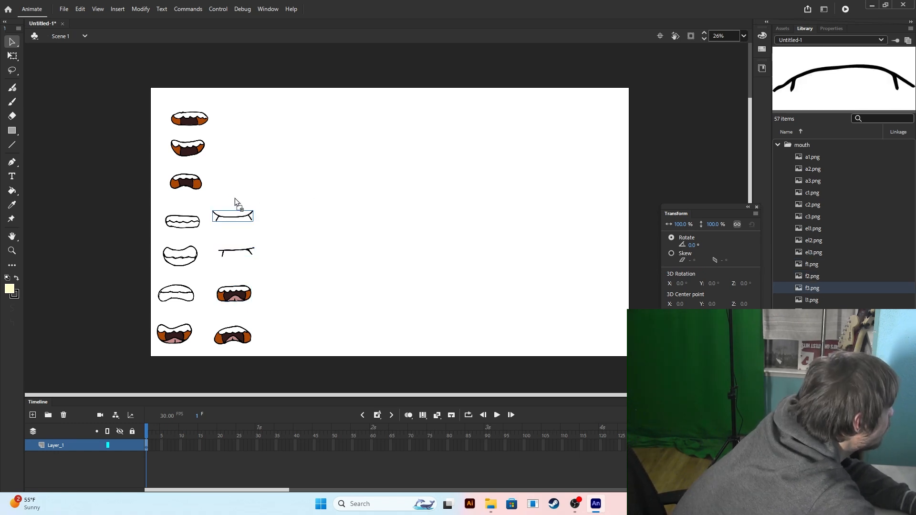
pyautogui.moveTo(234, 199); pyautogui.dragTo(239, 184)
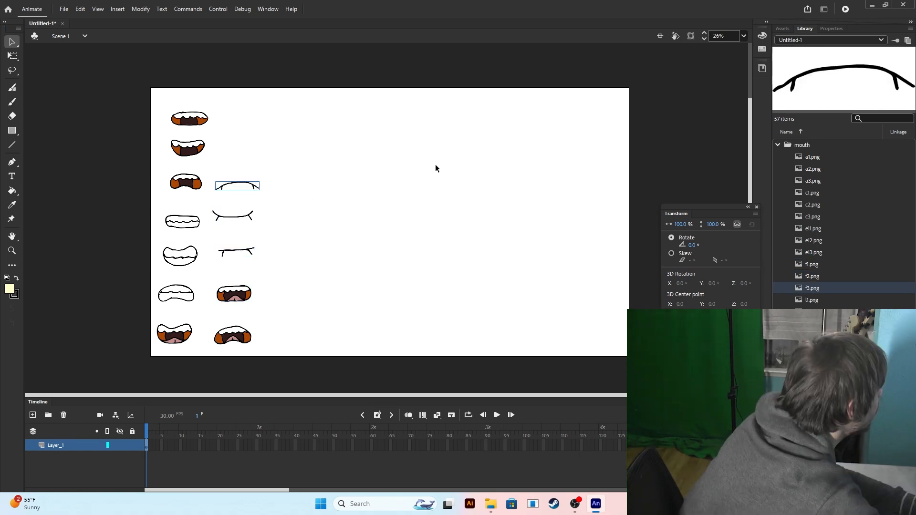
# - Place l1.png and the mouth image that follows it in the library at the upper end of the second column
pyautogui.moveTo(813, 301); pyautogui.dragTo(619, 262)
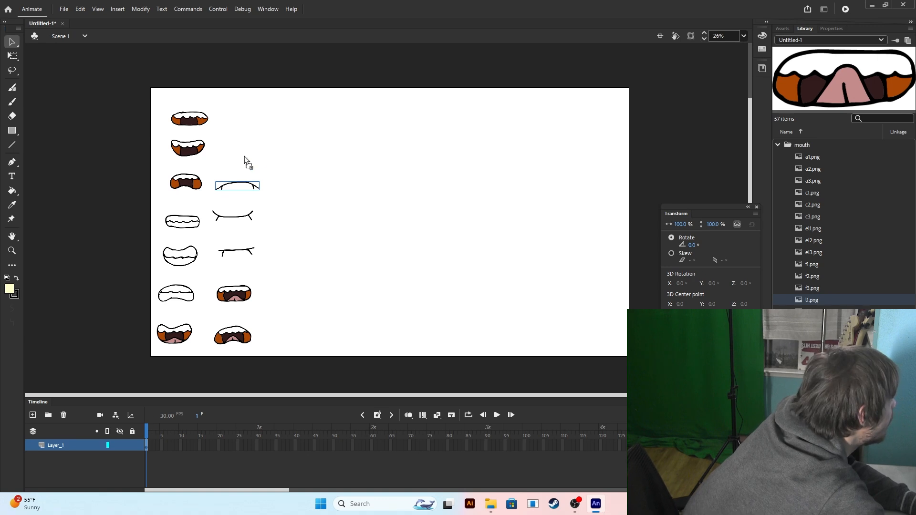
pyautogui.moveTo(253, 152); pyautogui.dragTo(252, 149)
pyautogui.moveTo(813, 312); pyautogui.dragTo(262, 122)
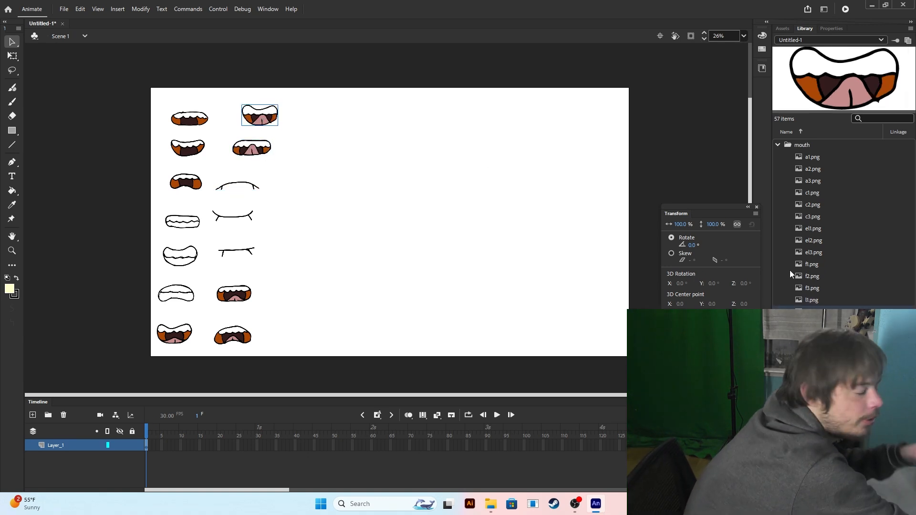
# - Place the remaining library mouth images on the stage as a third column of seven and a fourth column of two
pyautogui.moveTo(792, 276); pyautogui.dragTo(323, 114)
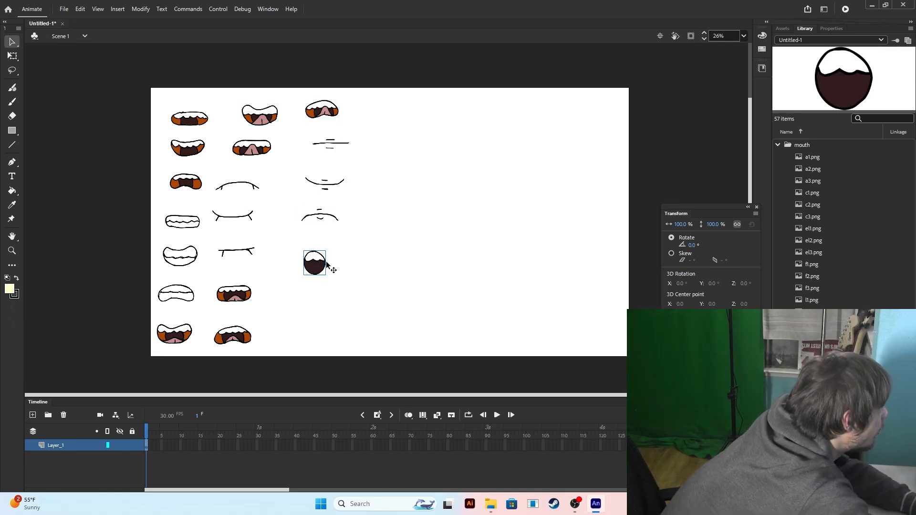
pyautogui.moveTo(334, 266); pyautogui.dragTo(334, 256)
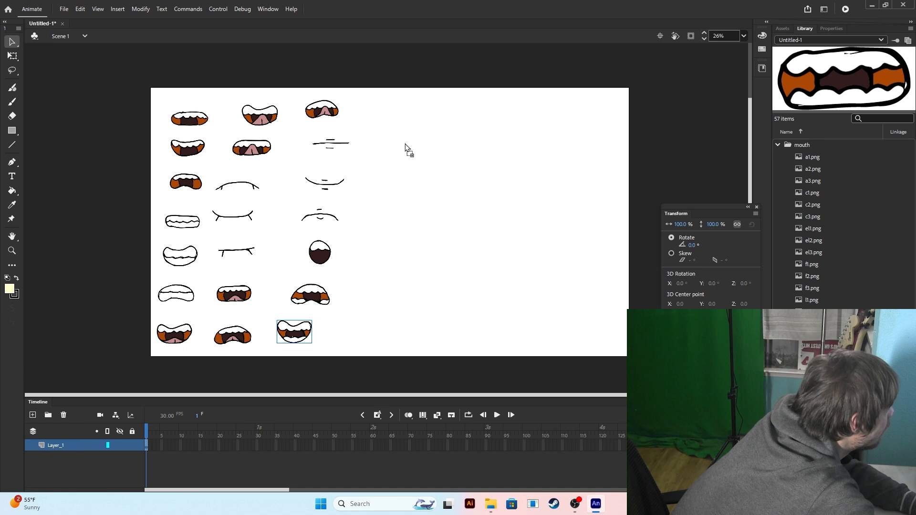
pyautogui.moveTo(407, 148); pyautogui.dragTo(411, 125)
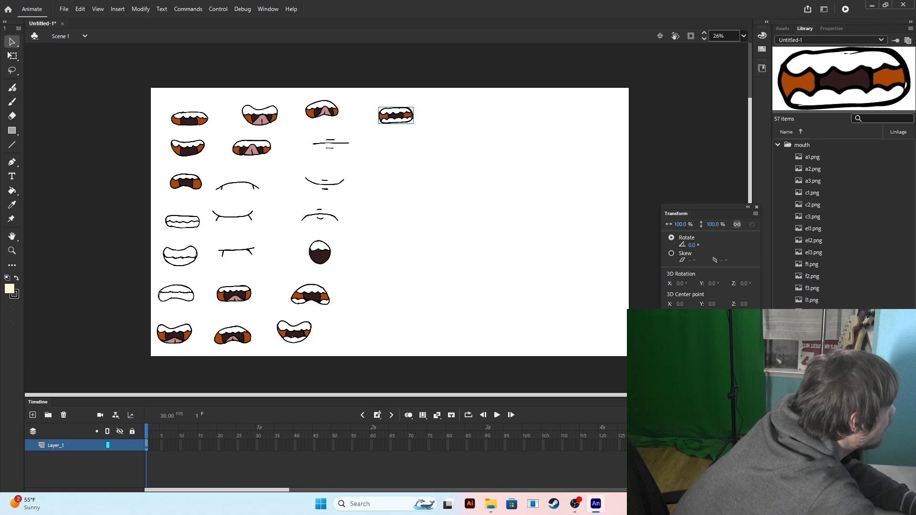
pyautogui.moveTo(813, 420); pyautogui.dragTo(384, 147)
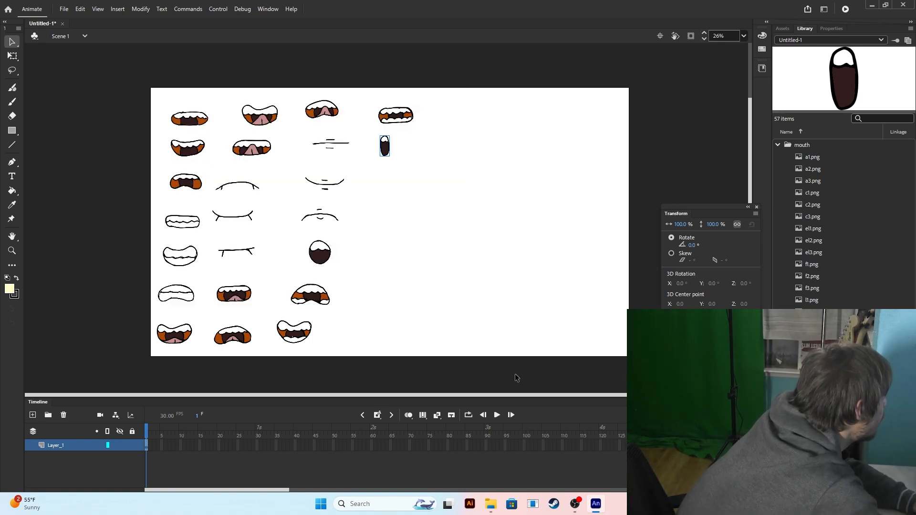
# - Select all the mouth images on the stage and convert them to a Graphic symbol named "mouth stuff"
pyautogui.moveTo(516, 378); pyautogui.dragTo(104, 75)
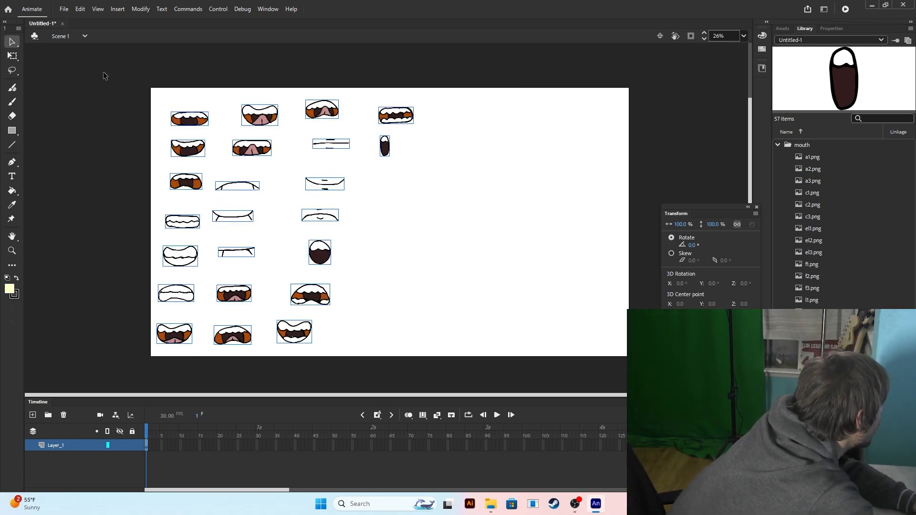
pyautogui.rightClick(198, 124)
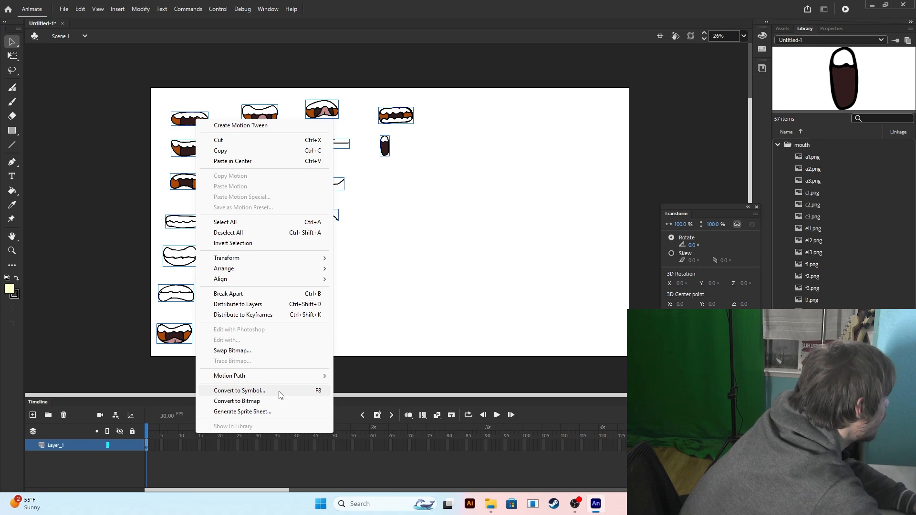
pyautogui.click(240, 391)
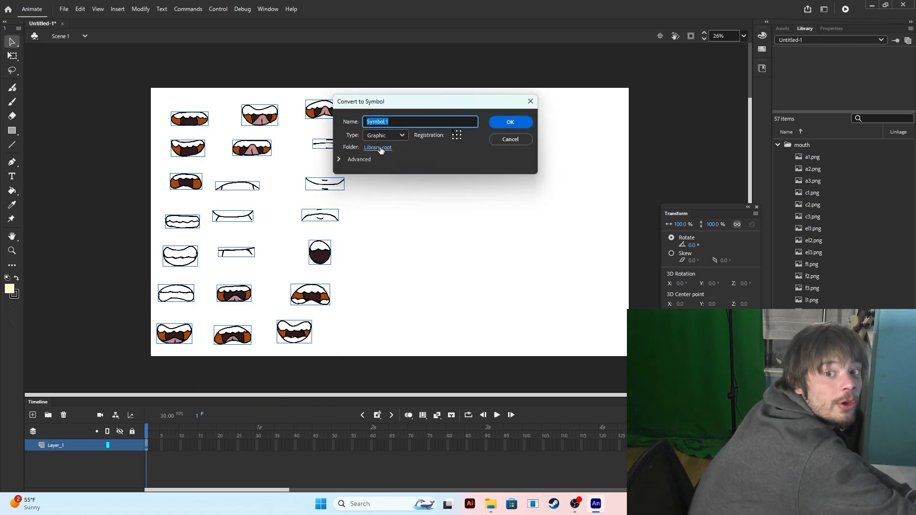
pyautogui.click(387, 136)
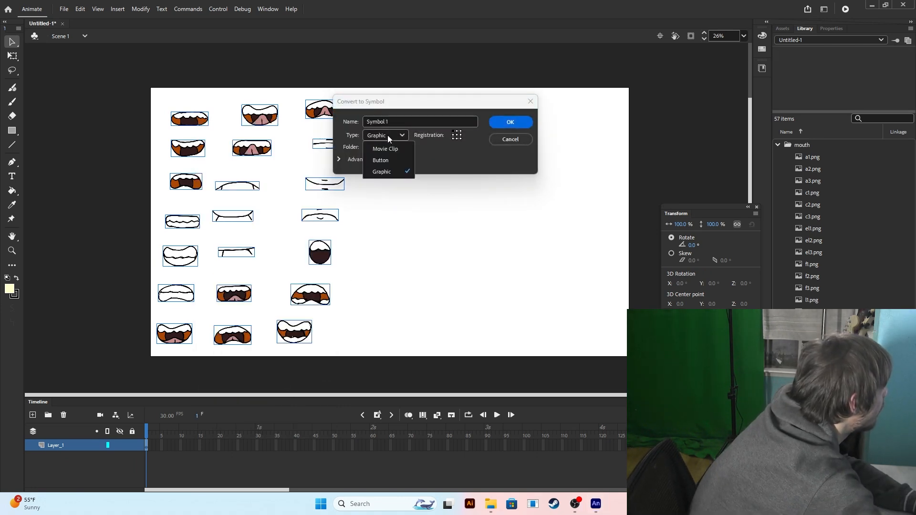
pyautogui.click(388, 172)
pyautogui.moveTo(397, 122); pyautogui.dragTo(307, 122)
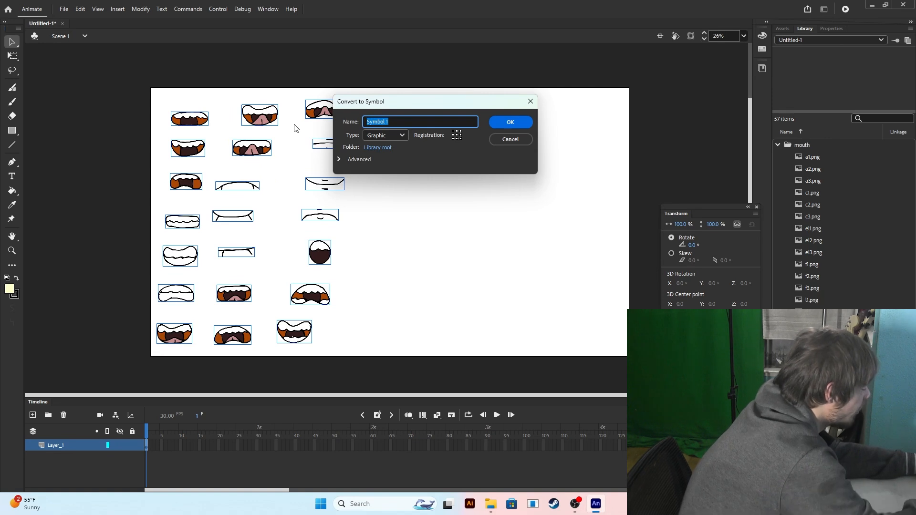
pyautogui.write('mouth stuff')
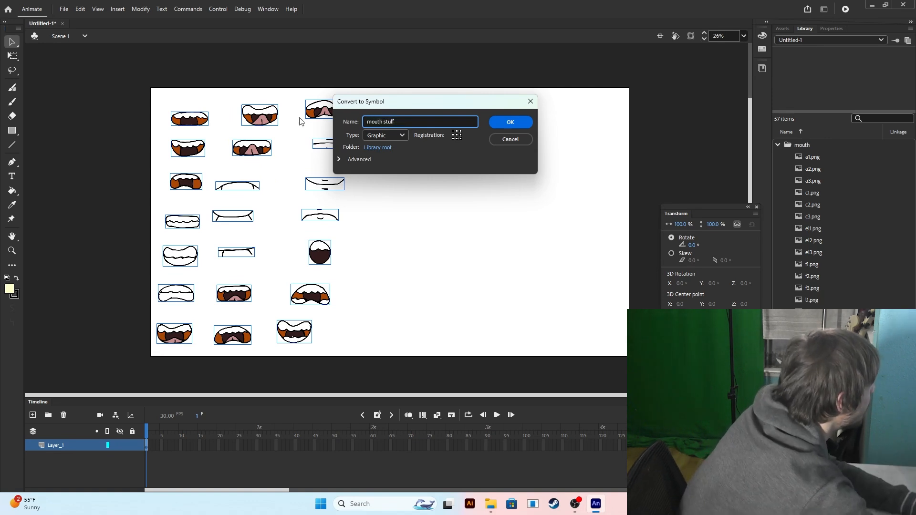
pyautogui.click(519, 123)
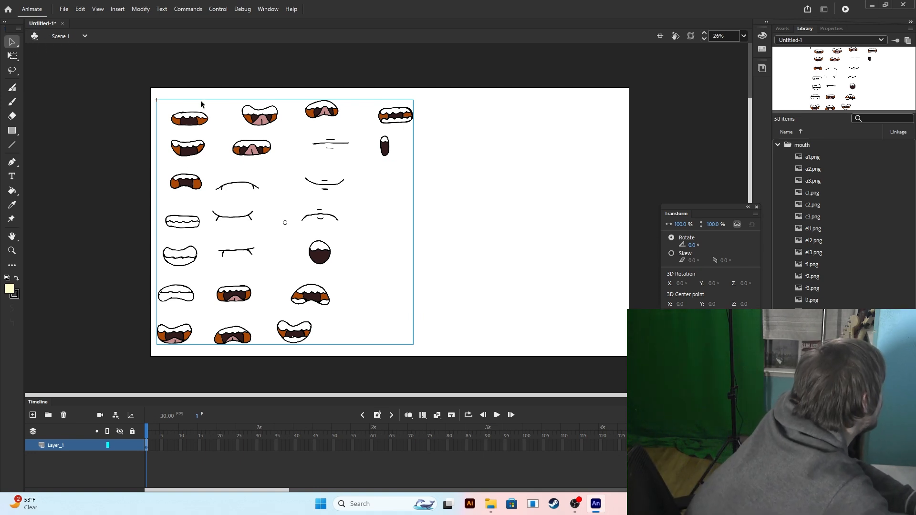
# - Inside the mouth stuff symbol, add a layer with a copy of the a1 mouth beside the columns and keyframe it through frame 23
pyautogui.click(199, 76)
pyautogui.doubleClick(191, 120)
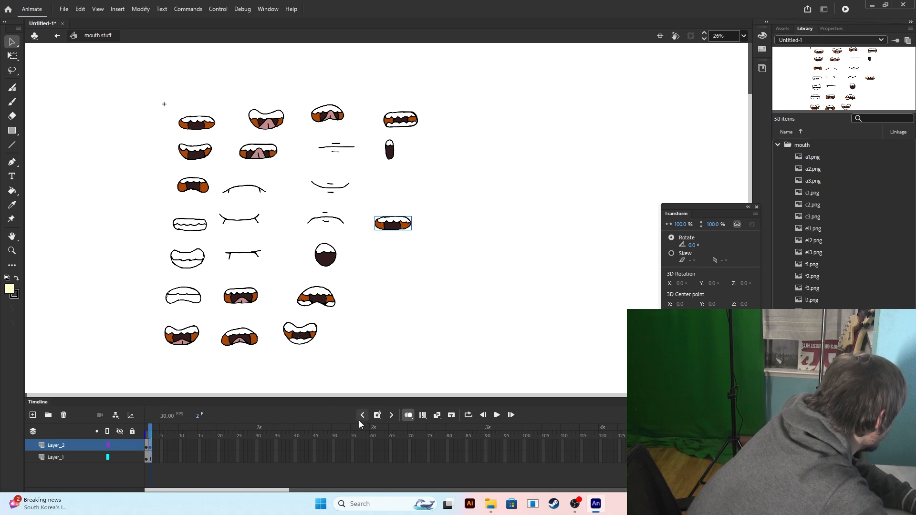
pyautogui.moveTo(230, 428); pyautogui.dragTo(150, 437)
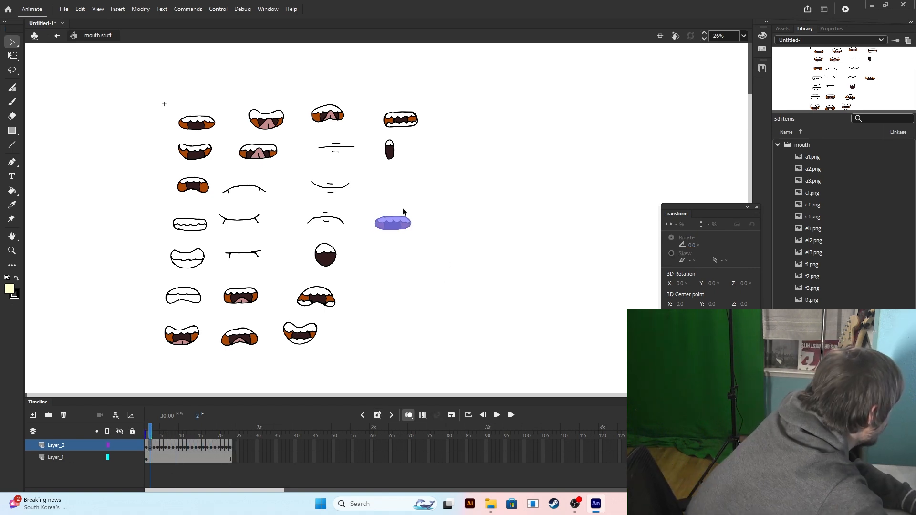
# - Put a copy of the a2 mouth in frame 2 of Layer_2, aligned over the onion-skinned a1 mouth
pyautogui.click(205, 151)
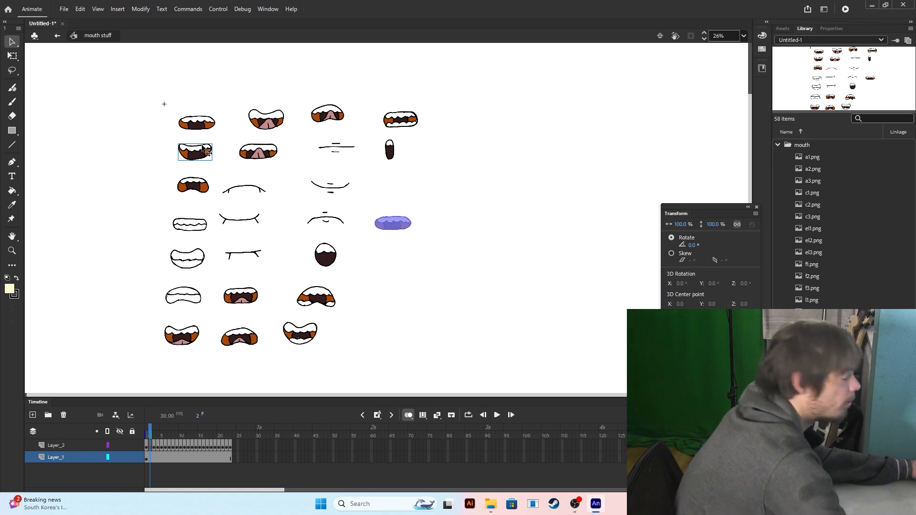
pyautogui.moveTo(207, 151); pyautogui.dragTo(403, 221)
pyautogui.moveTo(377, 219); pyautogui.dragTo(376, 227)
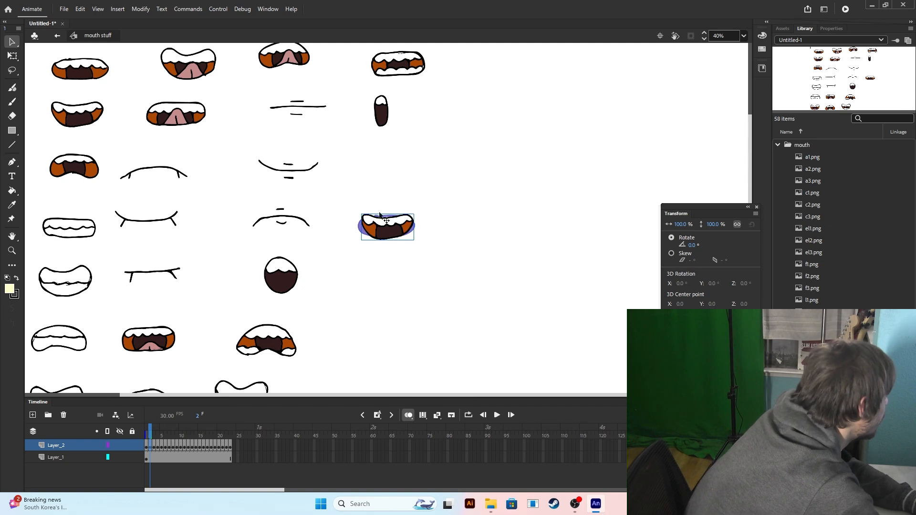
pyautogui.moveTo(379, 223)
pyautogui.mouseDown()
pyautogui.moveTo(482, 188)
pyautogui.moveTo(377, 223)
pyautogui.mouseUp()
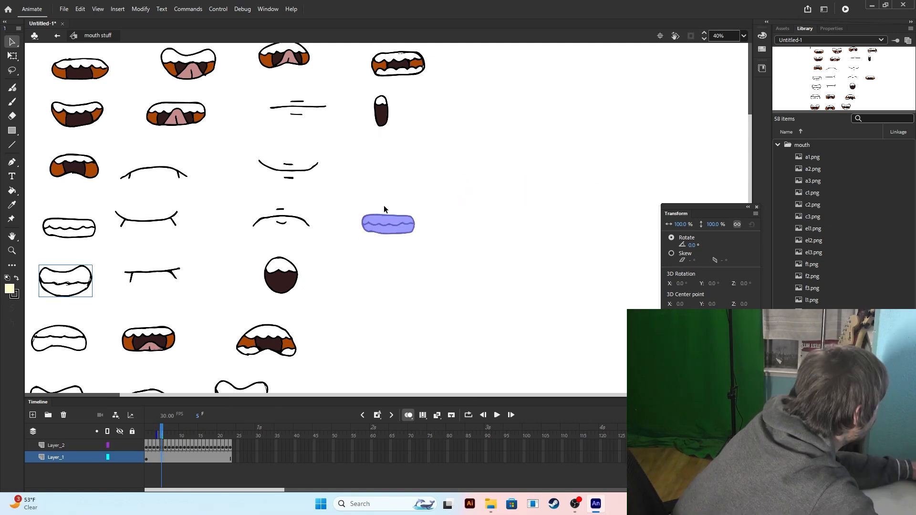
# - Fill frames 5 and 6 of Layer_2 with the c2 and c3 mouths, each aligned over the onion-skinned previous mouth
pyautogui.click(161, 445)
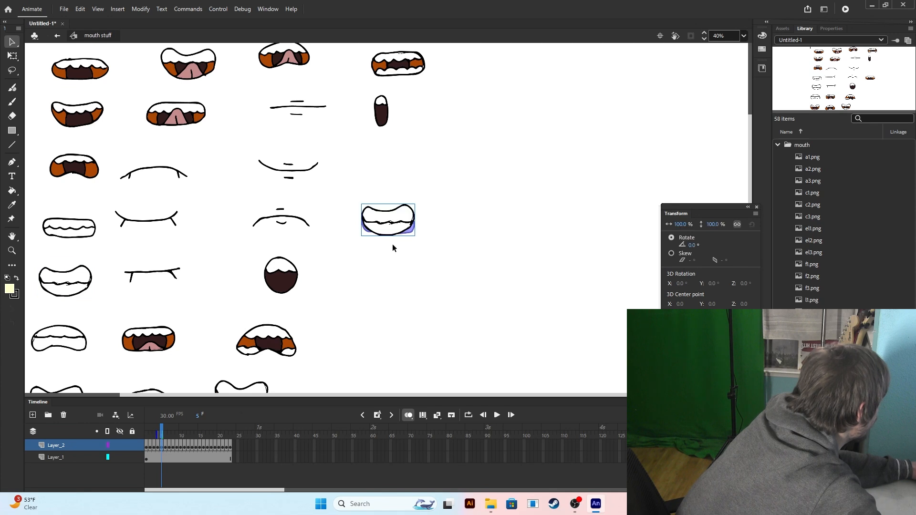
pyautogui.moveTo(159, 436); pyautogui.dragTo(166, 437)
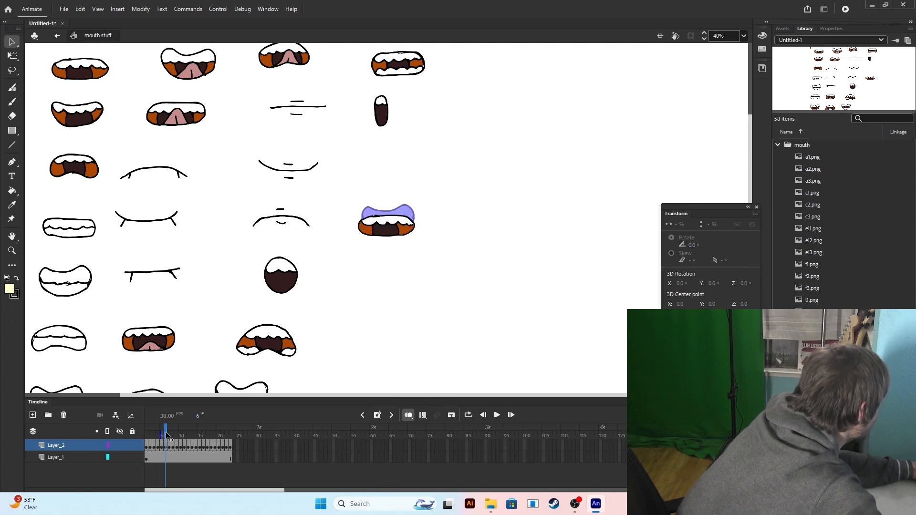
pyautogui.click(45, 334)
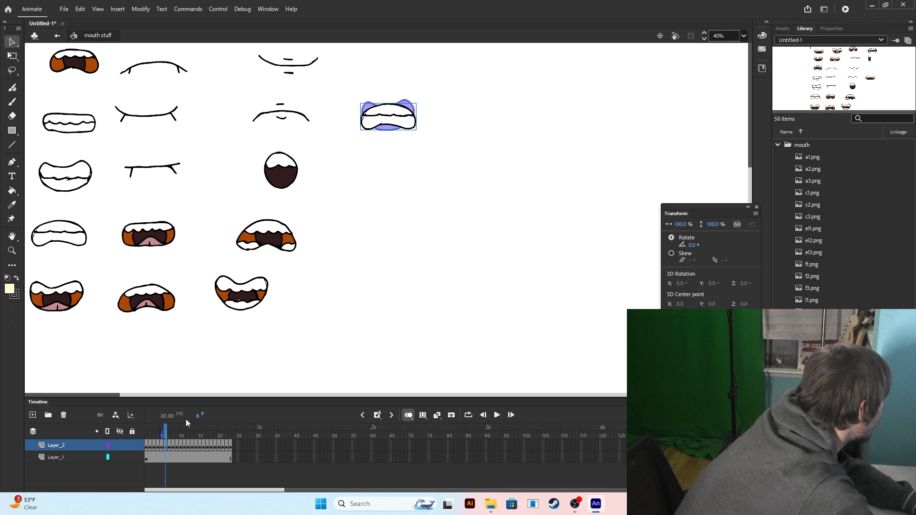
pyautogui.moveTo(165, 439); pyautogui.dragTo(156, 440)
pyautogui.moveTo(155, 439); pyautogui.dragTo(158, 439)
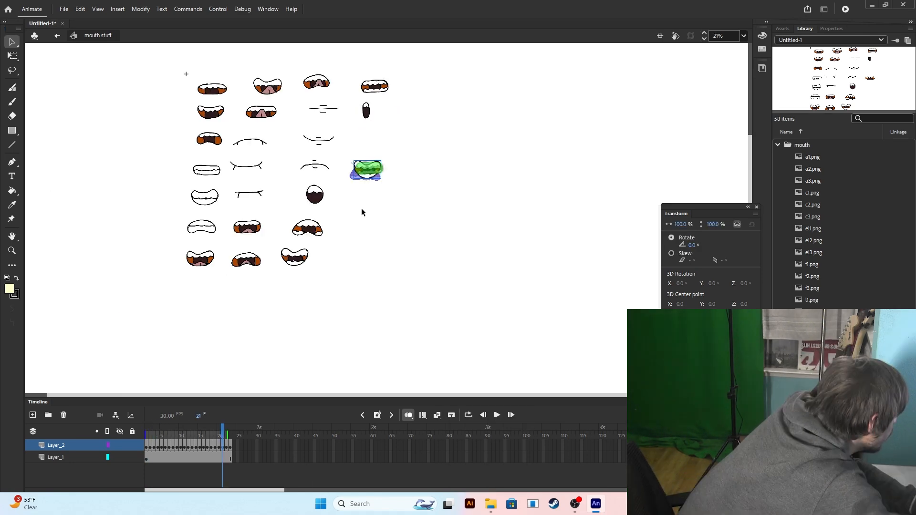
# - Move the round open mouth in frame 19 slightly up against its onion-skinned neighbours, and limit the onion skin to the preceding frame
pyautogui.scroll(3, 382, 153)
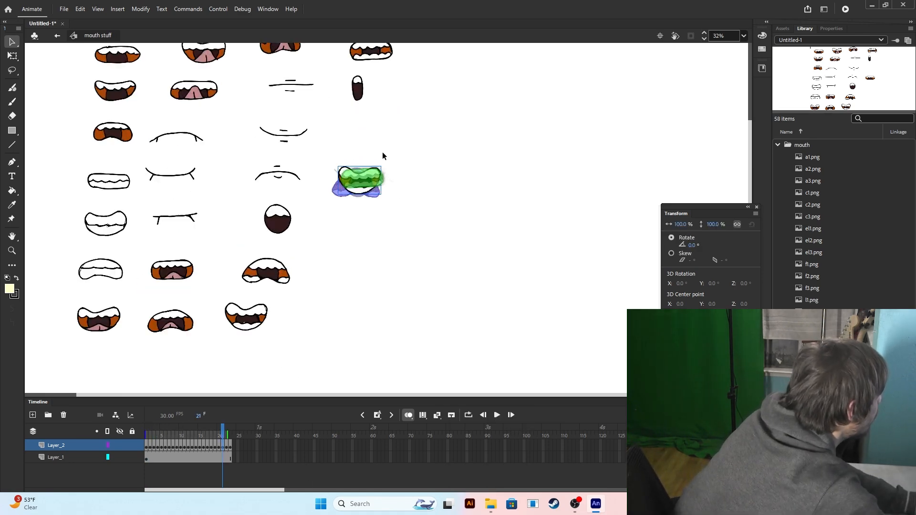
pyautogui.moveTo(223, 431); pyautogui.dragTo(219, 432)
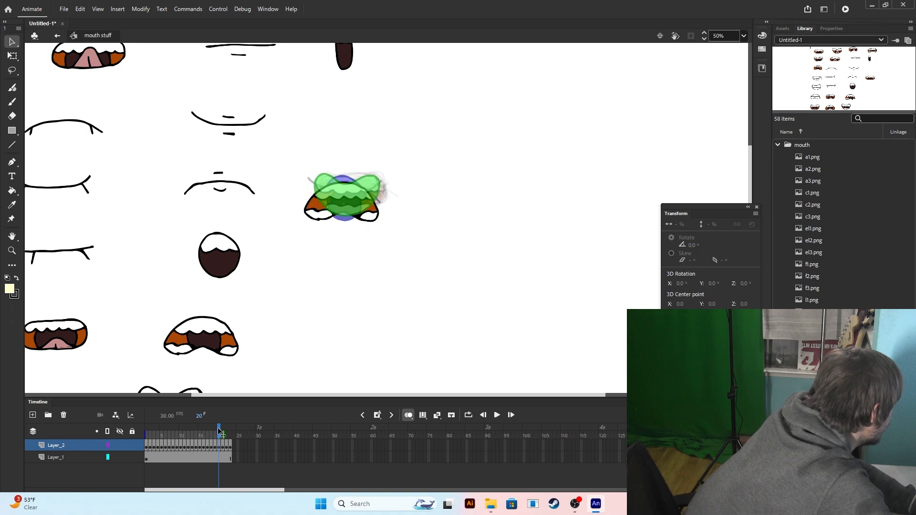
pyautogui.click(216, 435)
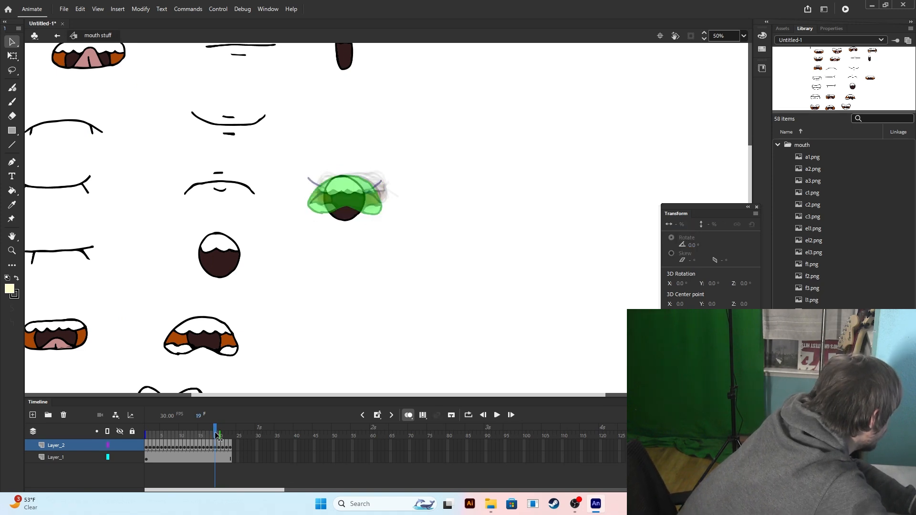
pyautogui.click(339, 221)
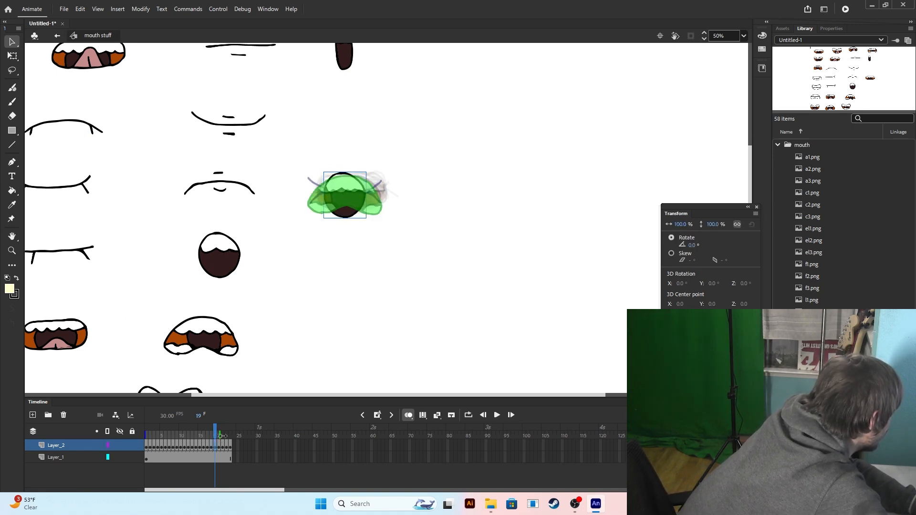
pyautogui.moveTo(223, 436); pyautogui.dragTo(211, 434)
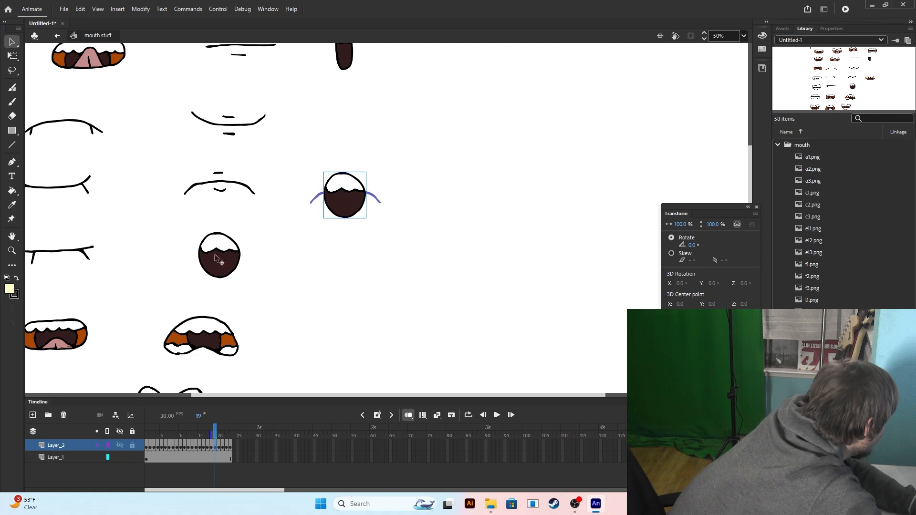
# - Try to delete the layer with the laid-out source mouths from the mouth stuff symbol, and return to Scene 1
pyautogui.scroll(-3, 293, 190)
pyautogui.scroll(1, 348, 202)
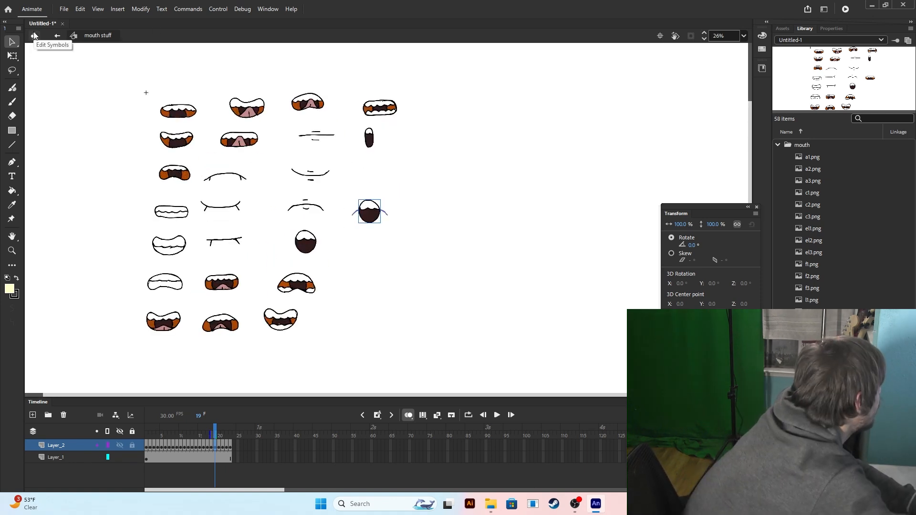
pyautogui.rightClick(52, 457)
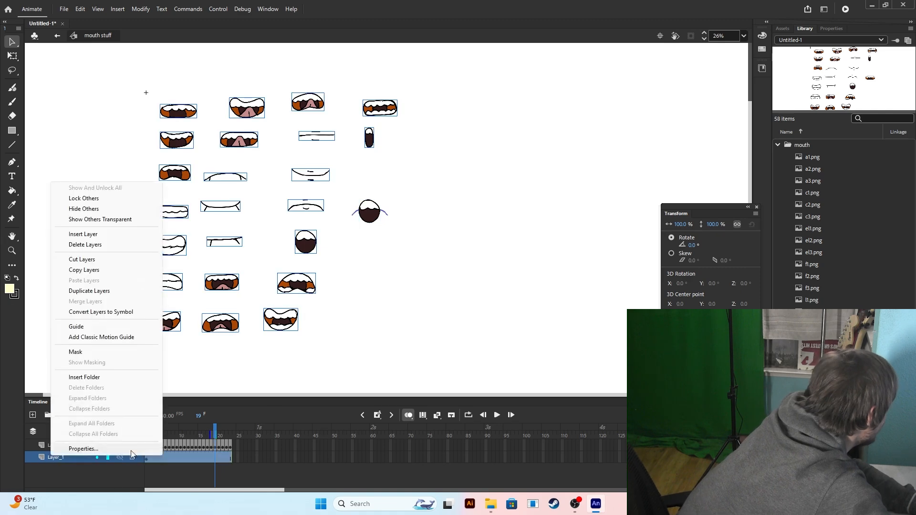
pyautogui.click(81, 245)
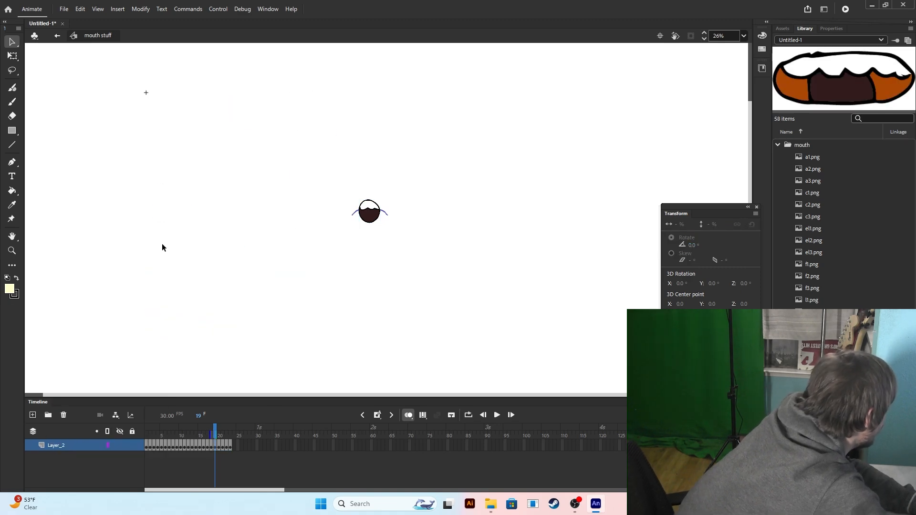
pyautogui.doubleClick(344, 231)
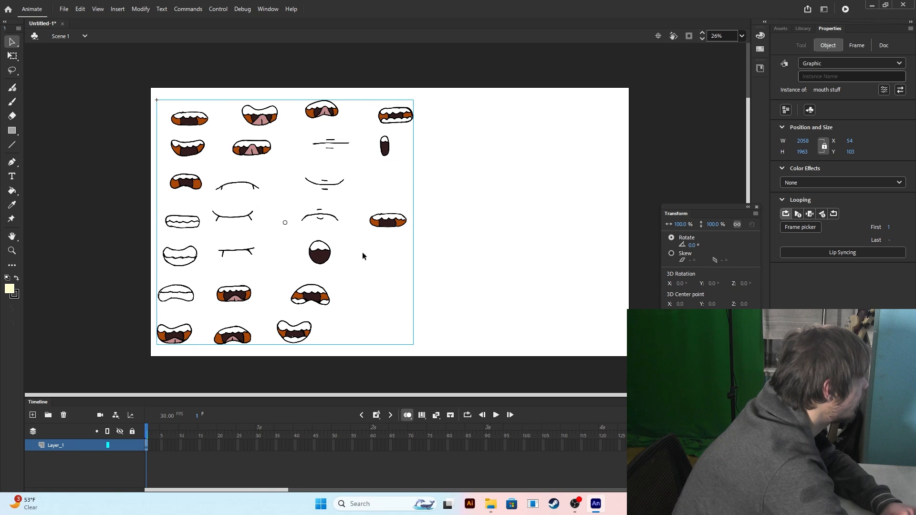
# - Reopen the mouth stuff symbol for editing and delete Layer_1, which holds the laid-out source mouths
pyautogui.click(35, 37)
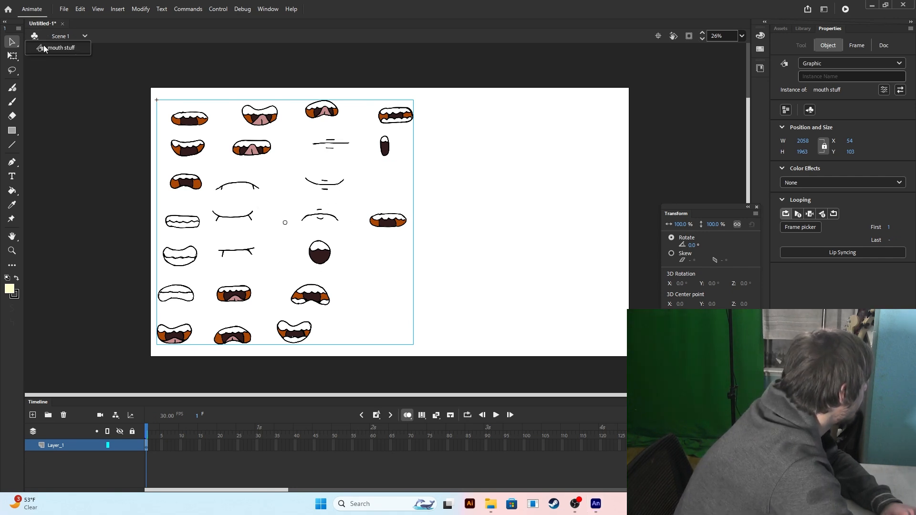
pyautogui.click(48, 45)
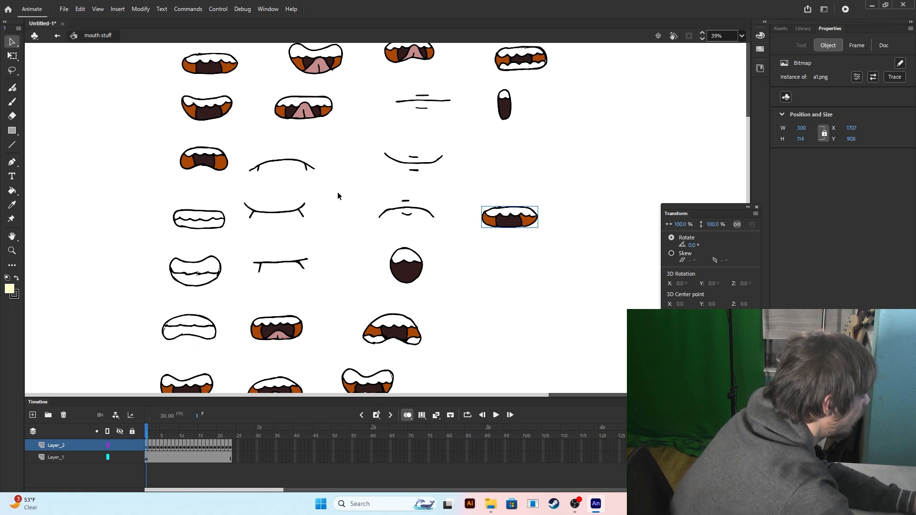
pyautogui.hotkey('ctrl', '-')
pyautogui.click(53, 457)
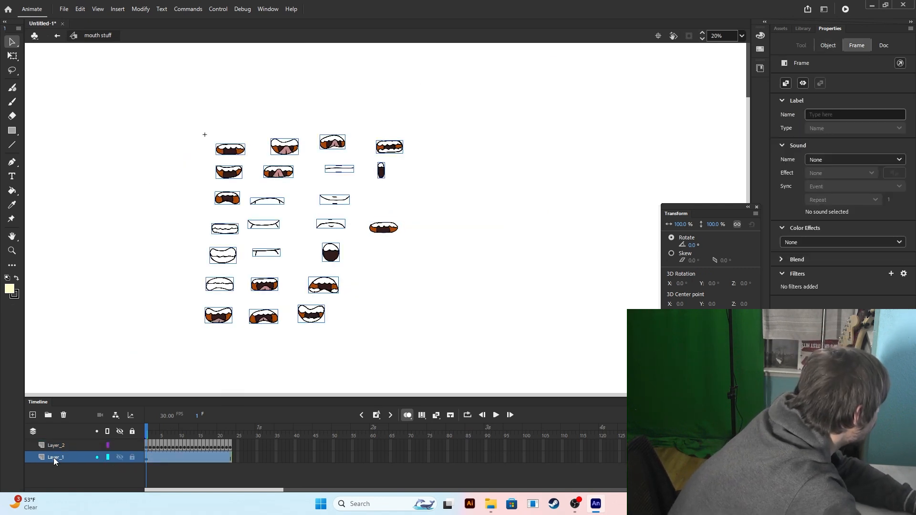
pyautogui.rightClick(54, 457)
pyautogui.click(85, 246)
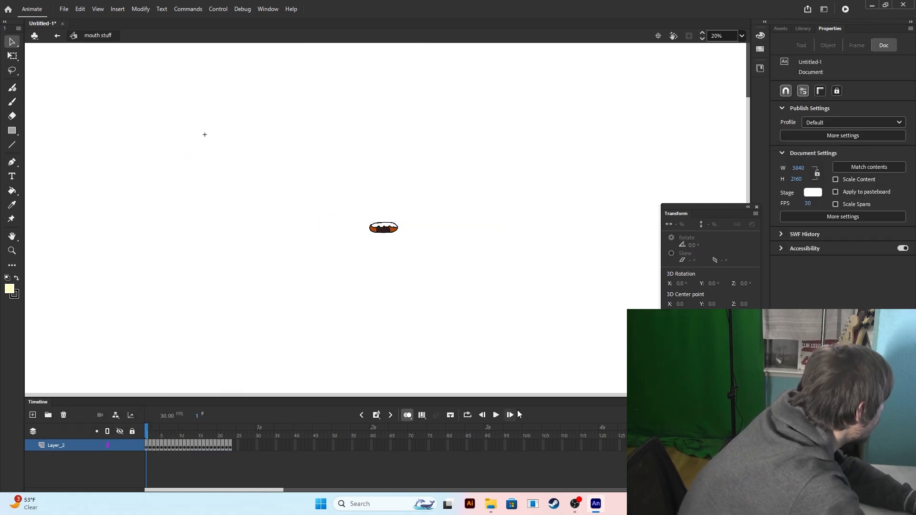
# - Play through the mouth shapes in the mouth stuff symbol and return to Scene 1
pyautogui.click(497, 415)
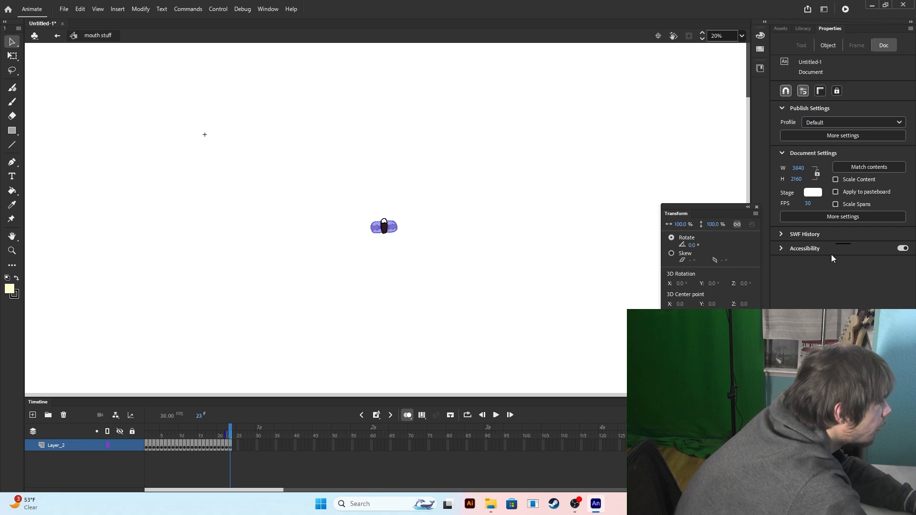
pyautogui.click(34, 37)
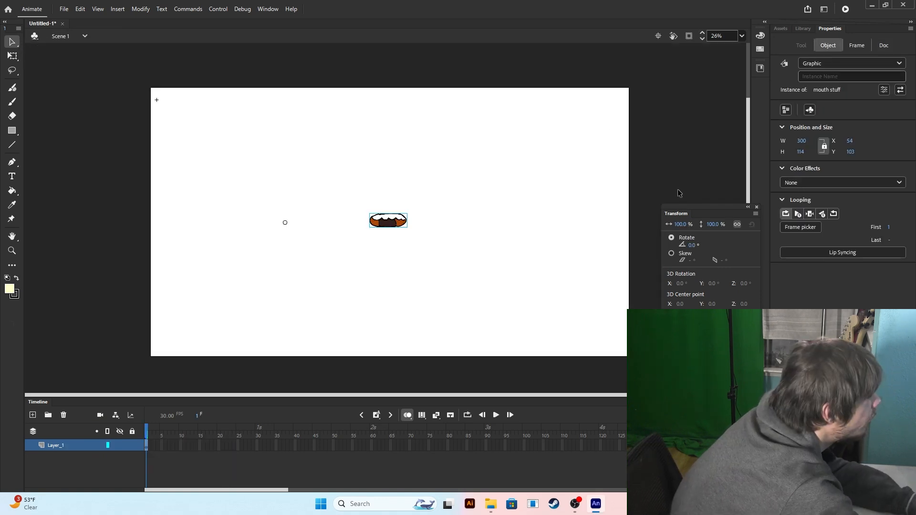
# - Open the Frame Picker for the mouth stuff instance and look through its mouth frames
pyautogui.moveTo(681, 215); pyautogui.dragTo(653, 127)
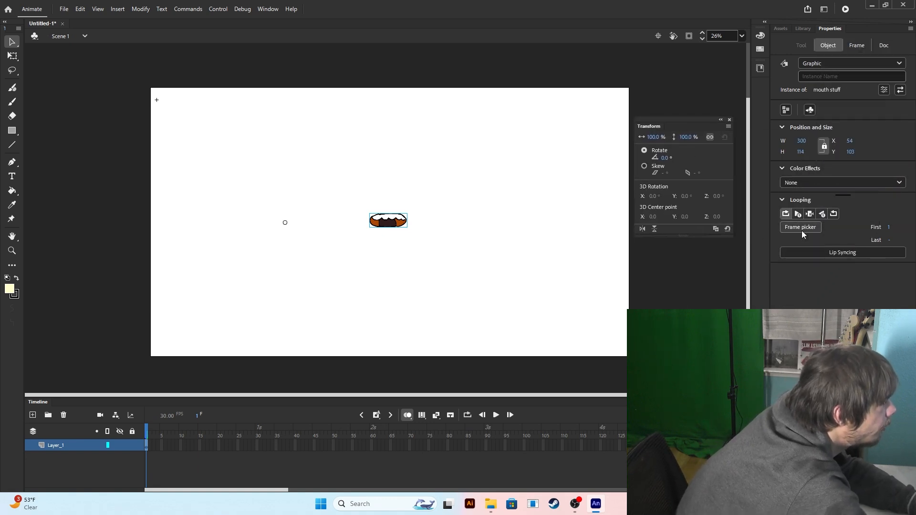
pyautogui.click(263, 10)
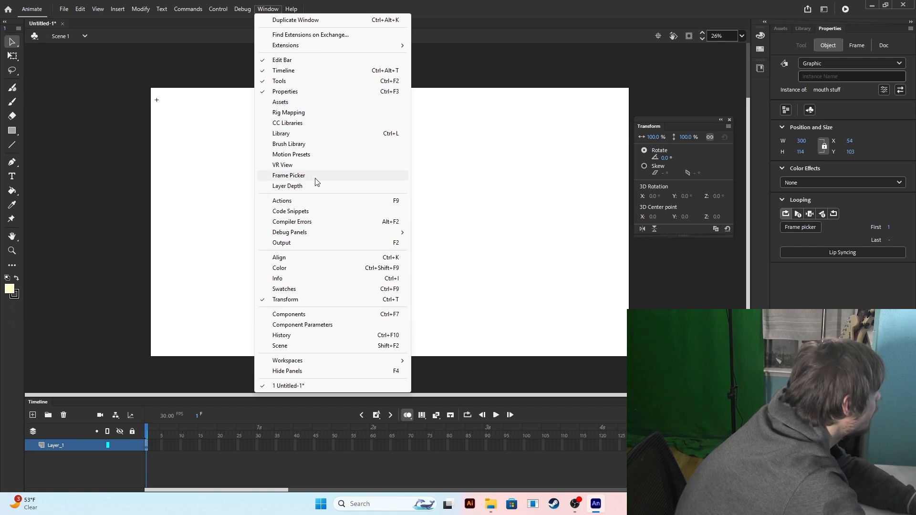
pyautogui.click(854, 289)
pyautogui.click(802, 227)
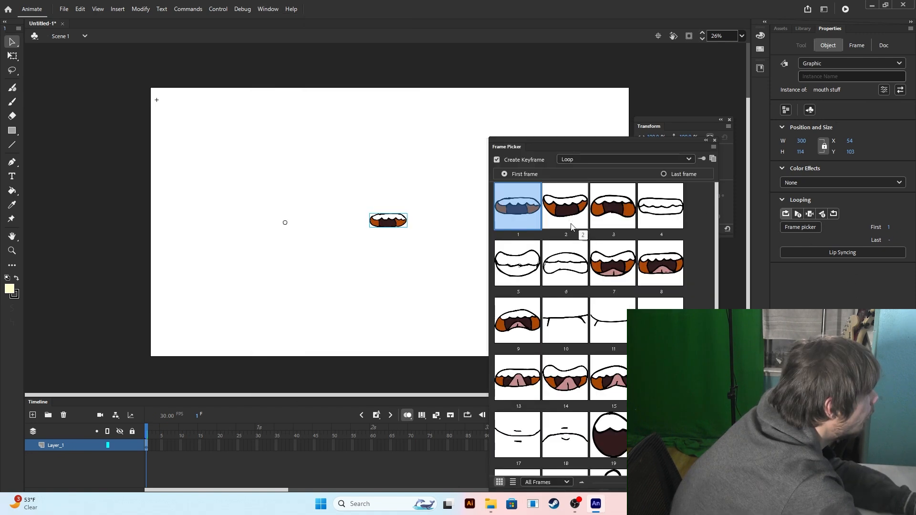
pyautogui.scroll(-2, 603, 287)
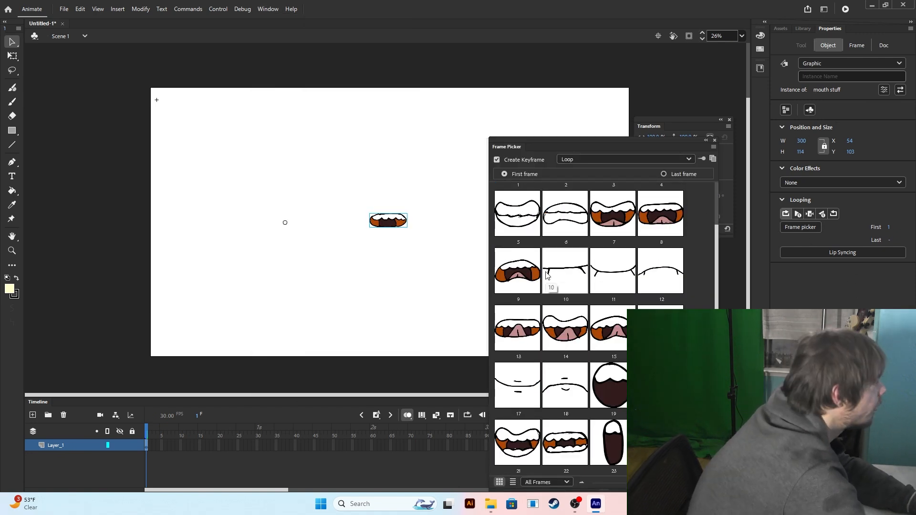
pyautogui.moveTo(510, 147); pyautogui.dragTo(628, 87)
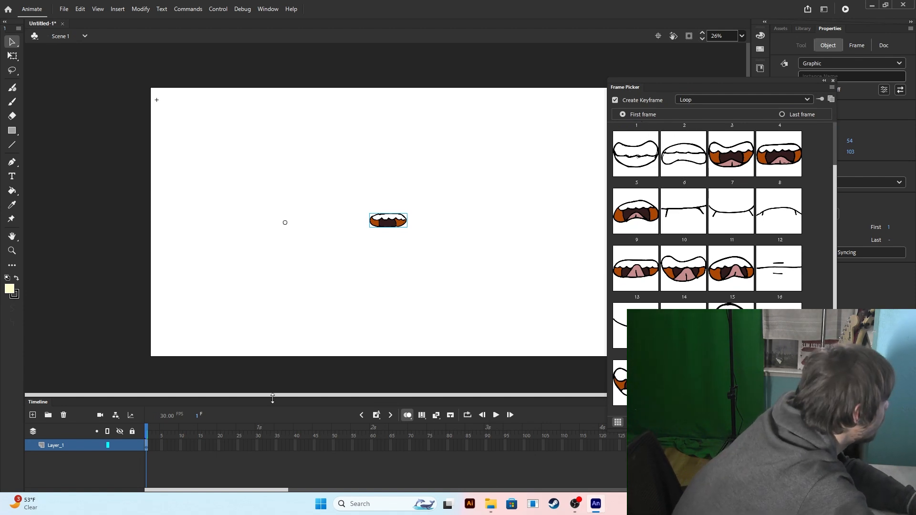
# - Extend the scene to about frame 32 and import a7.aif from the Scene 1 folder in File Explorer into the library
pyautogui.click(264, 445)
pyautogui.moveTo(631, 87); pyautogui.dragTo(536, 67)
pyautogui.moveTo(536, 67); pyautogui.dragTo(541, 66)
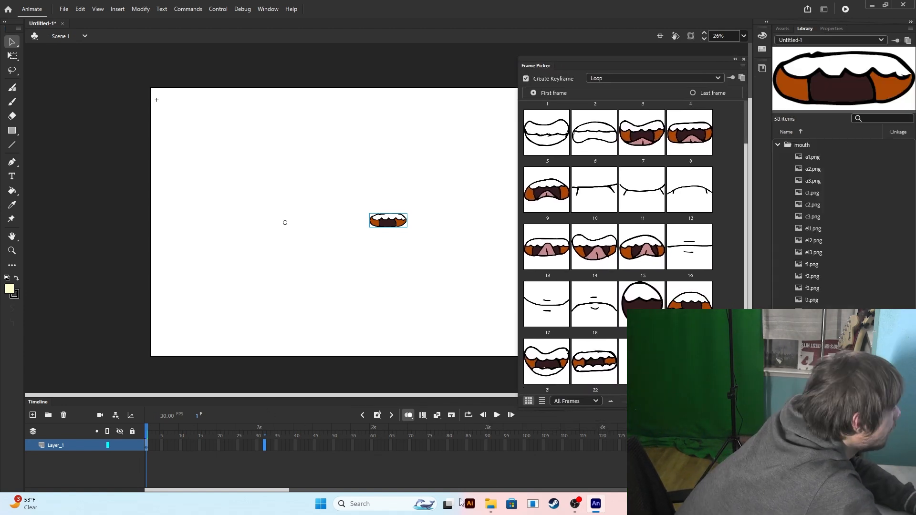
pyautogui.click(491, 506)
pyautogui.click(421, 81)
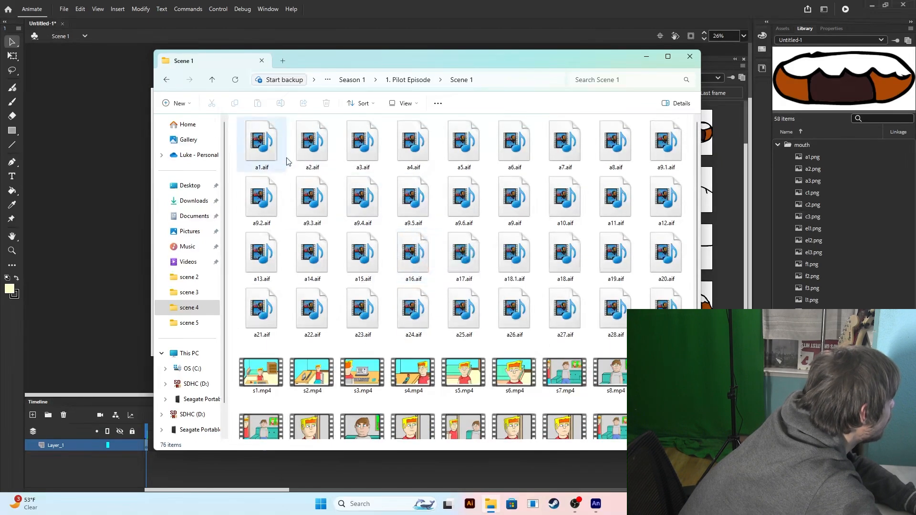
pyautogui.moveTo(565, 143); pyautogui.dragTo(813, 146)
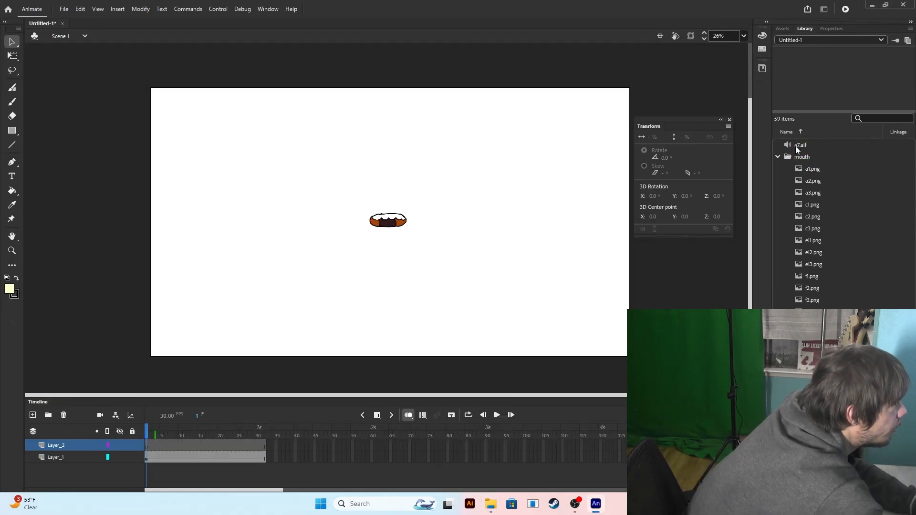
# - Place the a7.aif sound on Layer_2 and extend both layers to frame 127 to cover the audio
pyautogui.moveTo(796, 146); pyautogui.dragTo(248, 298)
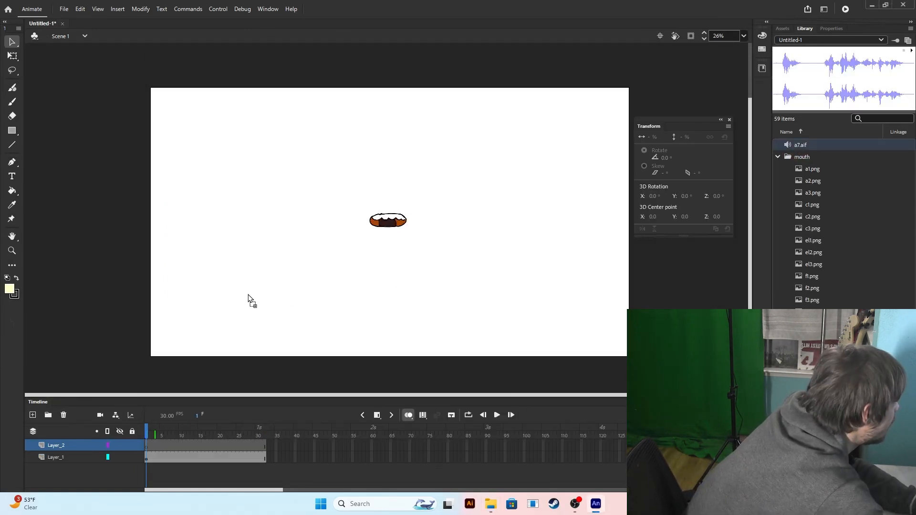
pyautogui.doubleClick(265, 446)
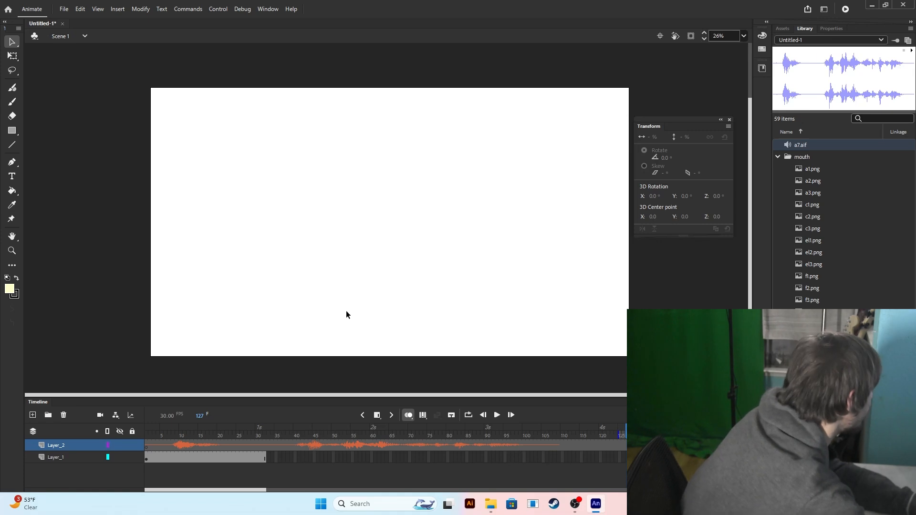
pyautogui.moveTo(265, 458); pyautogui.dragTo(627, 458)
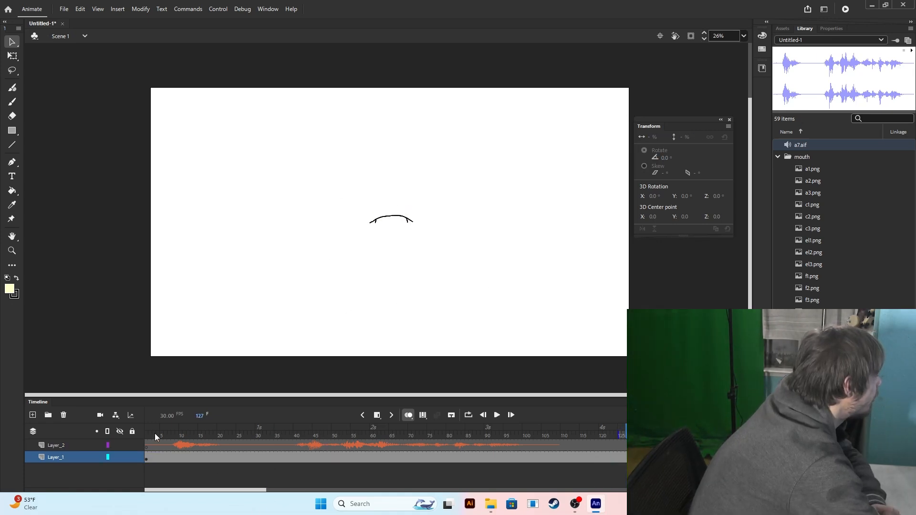
pyautogui.moveTo(155, 436); pyautogui.dragTo(265, 436)
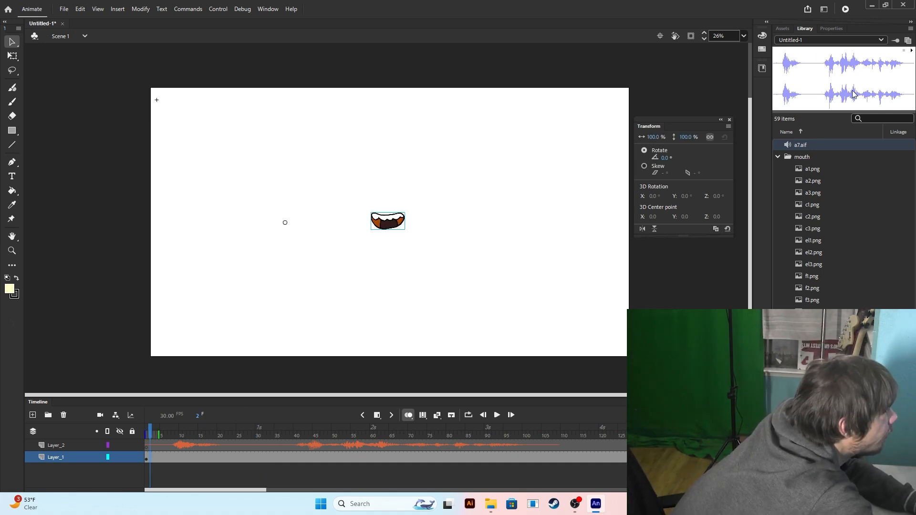
# - Delete the mouth from Layer_1, move that layer above the audio layer, and place head forward.png on the stage
pyautogui.press('Delete')
pyautogui.moveTo(64, 458); pyautogui.dragTo(66, 440)
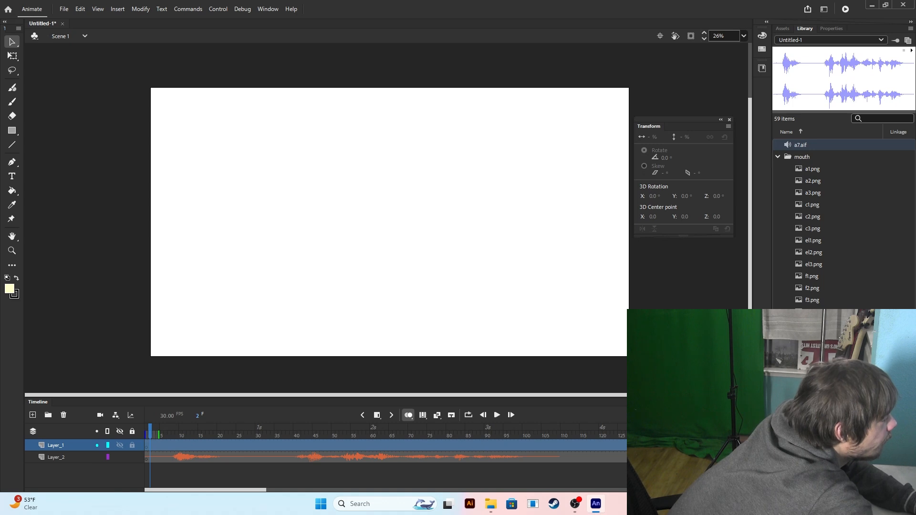
pyautogui.scroll(-5, 843, 224)
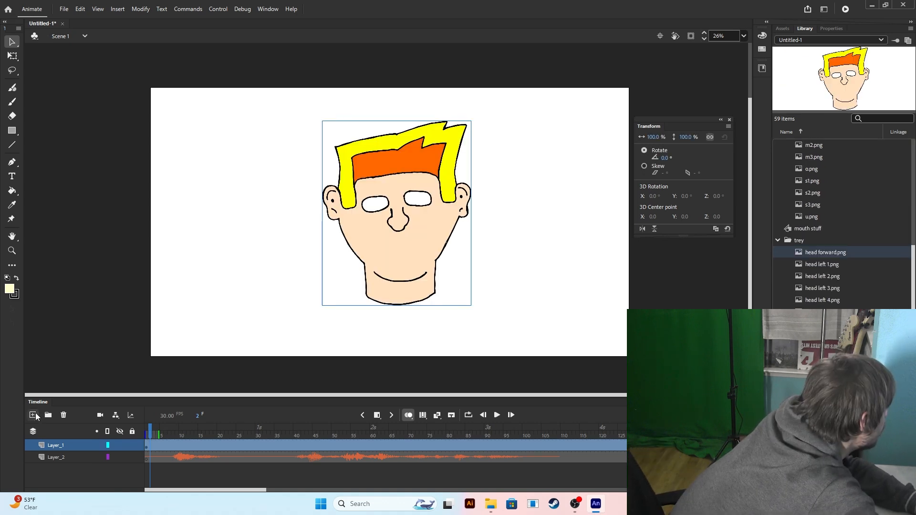
# - Add a new layer above the head and place the teal eye graphic in the head's eye openings
pyautogui.click(33, 416)
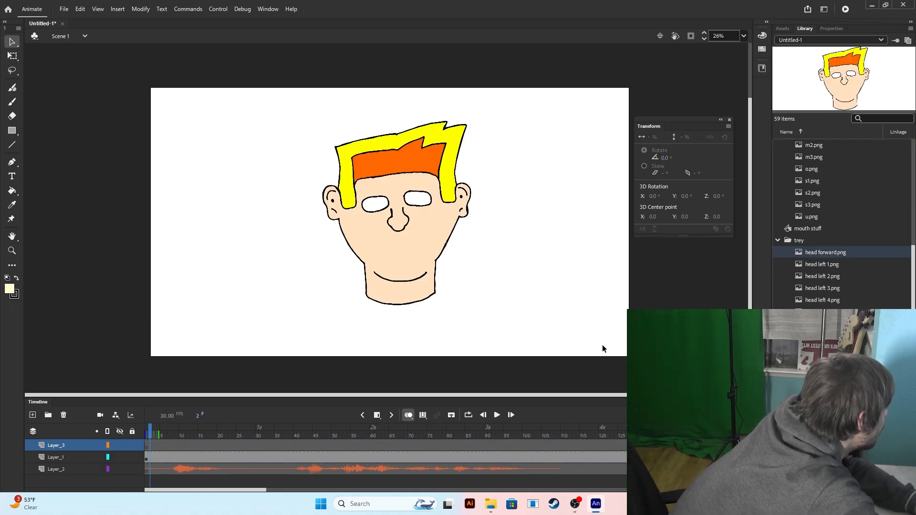
pyautogui.scroll(-3, 825, 334)
pyautogui.moveTo(817, 340); pyautogui.dragTo(446, 206)
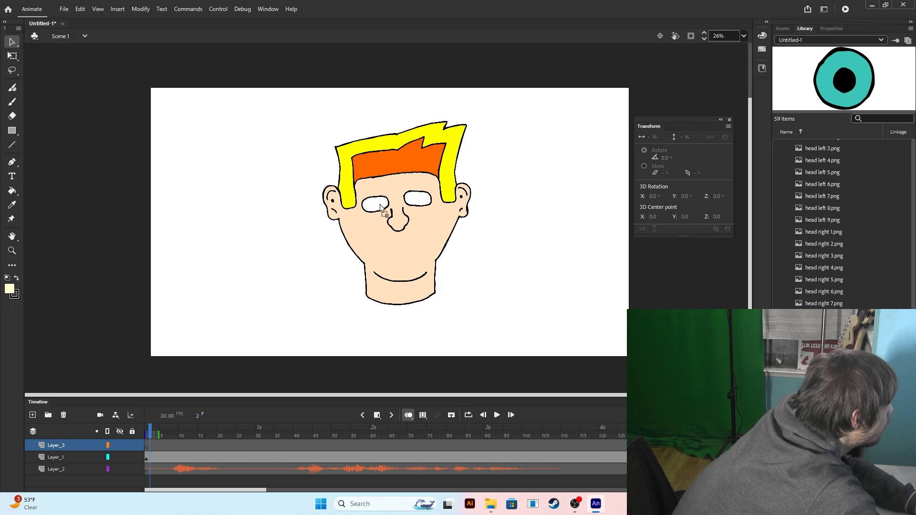
pyautogui.moveTo(377, 210); pyautogui.dragTo(373, 207)
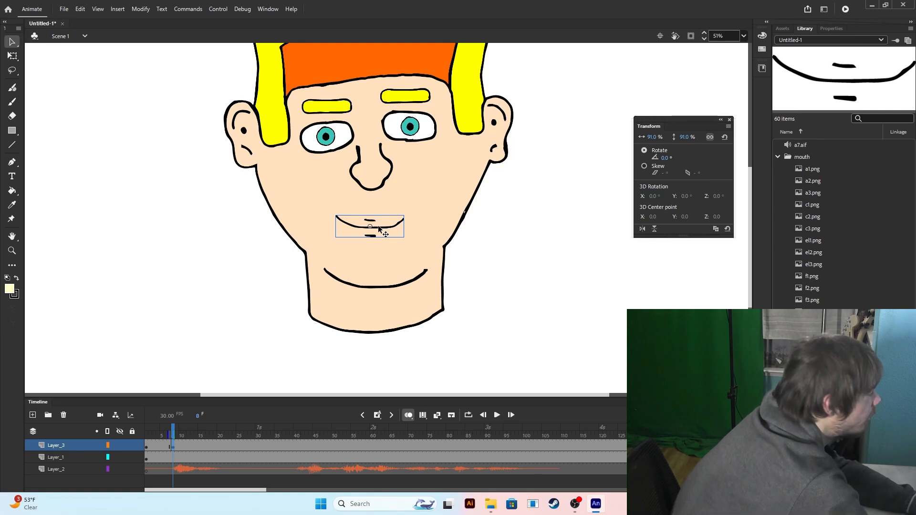
# - Try manual lip-sync on Layer_3 with a toothy mouth at 85% on frame 8 and a2.png at 87% on frame 9
pyautogui.press('Delete')
pyautogui.moveTo(812, 336); pyautogui.dragTo(368, 231)
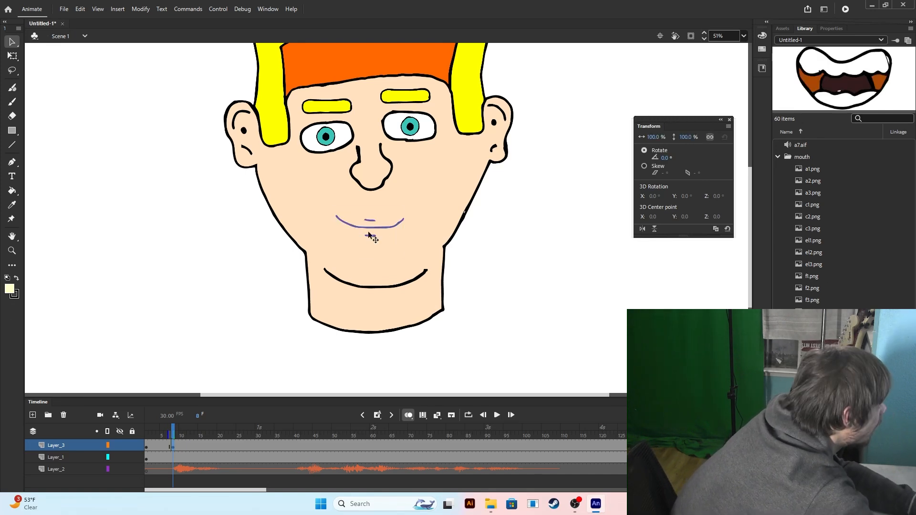
pyautogui.moveTo(686, 140); pyautogui.dragTo(678, 141)
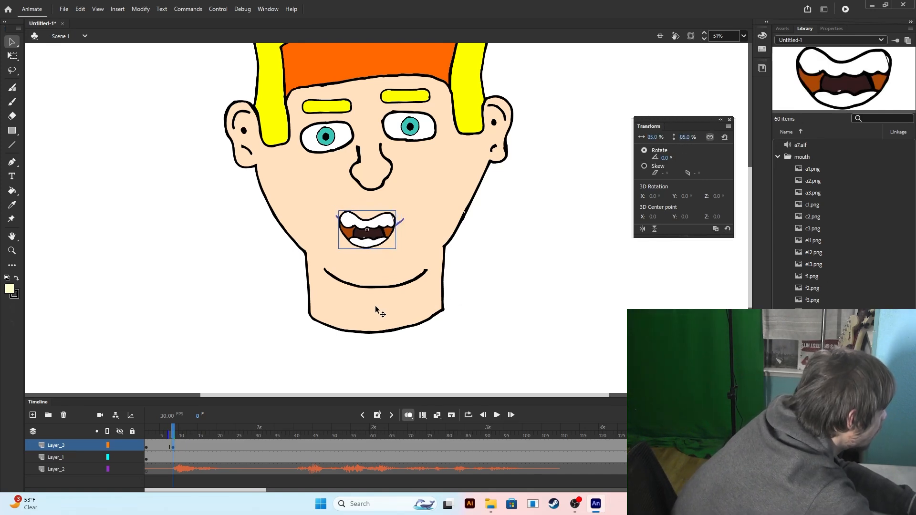
pyautogui.moveTo(813, 181); pyautogui.dragTo(369, 231)
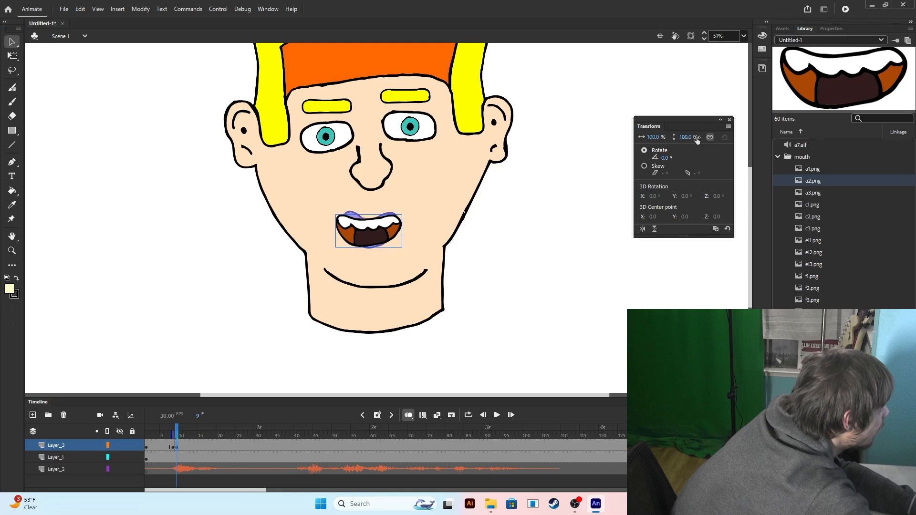
pyautogui.moveTo(697, 139); pyautogui.dragTo(687, 151)
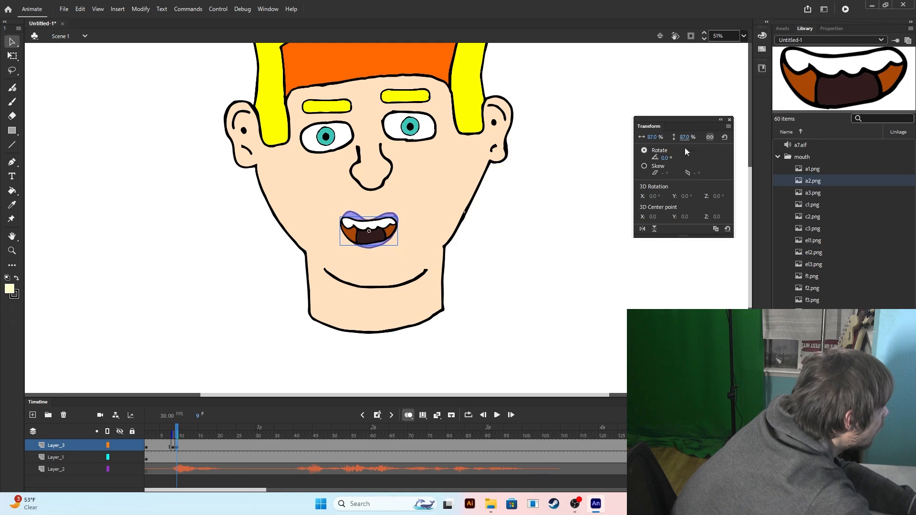
pyautogui.click(159, 435)
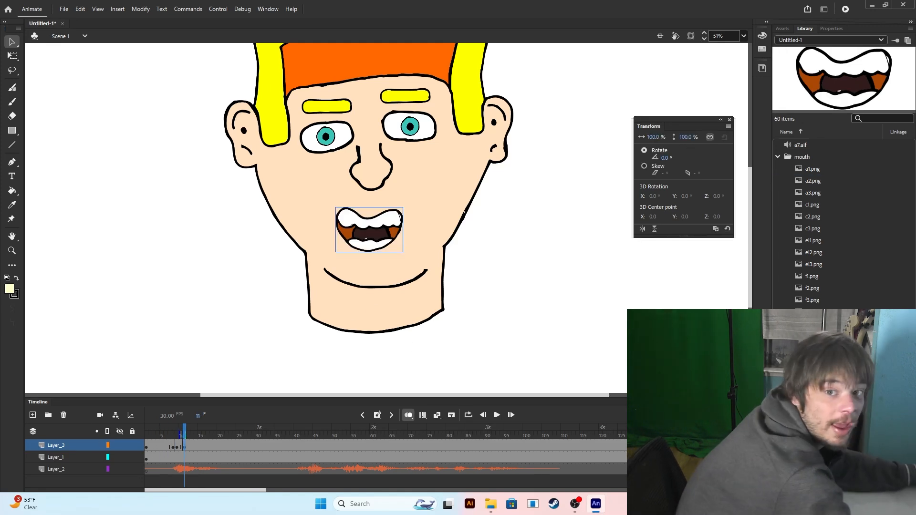
# - Undo the manually placed mouth keyframes on Layer_3
pyautogui.hotkey('ctrl', 'z')
pyautogui.hotkey('ctrl', 'z')
pyautogui.hotkey('ctrl', 'z')
pyautogui.hotkey('ctrl', 'z')
pyautogui.hotkey('ctrl', 'z')
pyautogui.hotkey('ctrl', 'z')
pyautogui.hotkey('ctrl', 'z')
pyautogui.hotkey('ctrl', 'z')
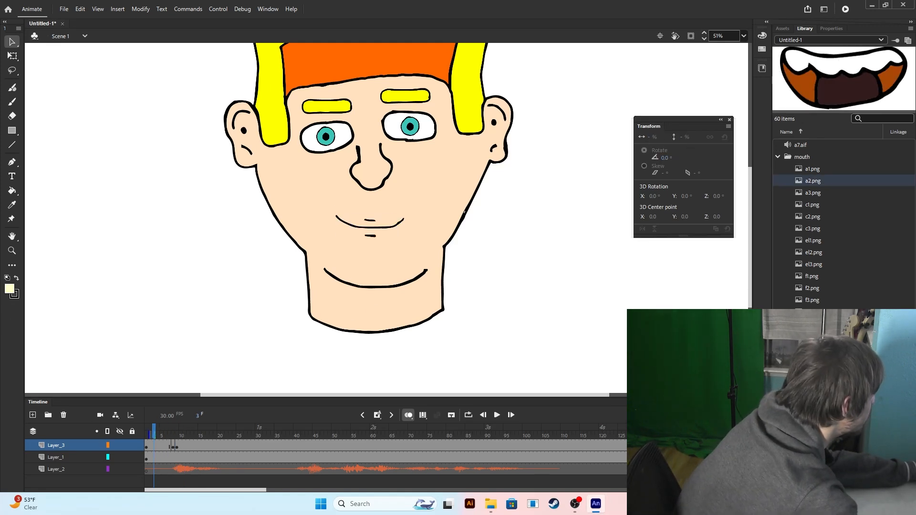
pyautogui.hotkey('ctrl', 'z')
pyautogui.hotkey('ctrl', 'z')
pyautogui.hotkey('ctrl', 'z')
pyautogui.hotkey('ctrl', 'z')
pyautogui.hotkey('ctrl', 'z')
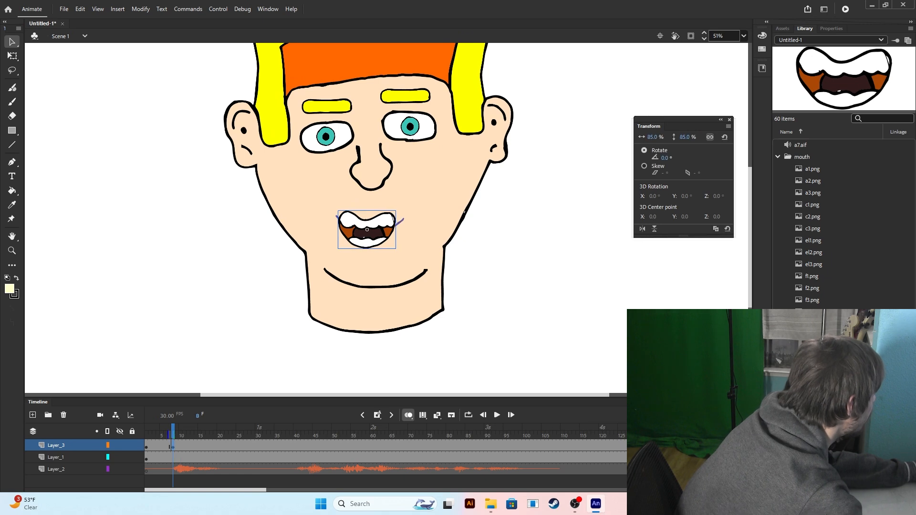
pyautogui.hotkey('ctrl', 'z')
pyautogui.hotkey('ctrl', 'z')
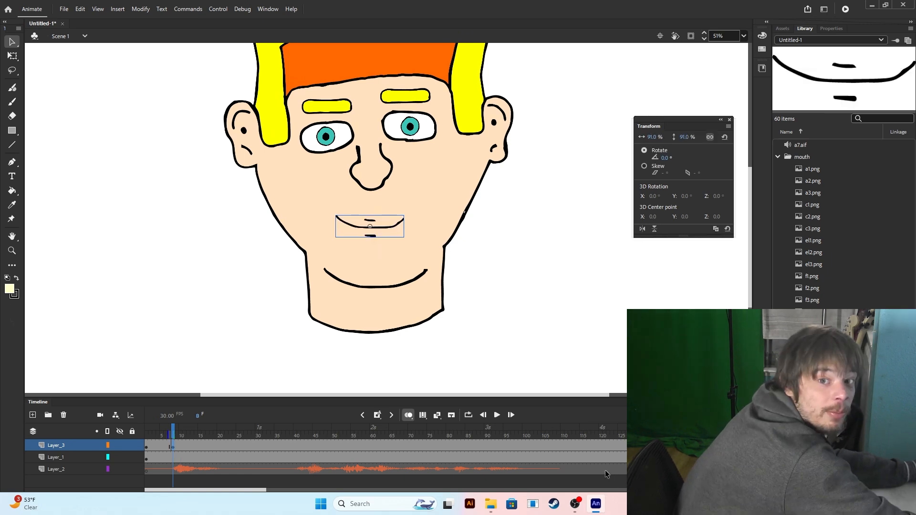
pyautogui.hotkey('ctrl', 'z')
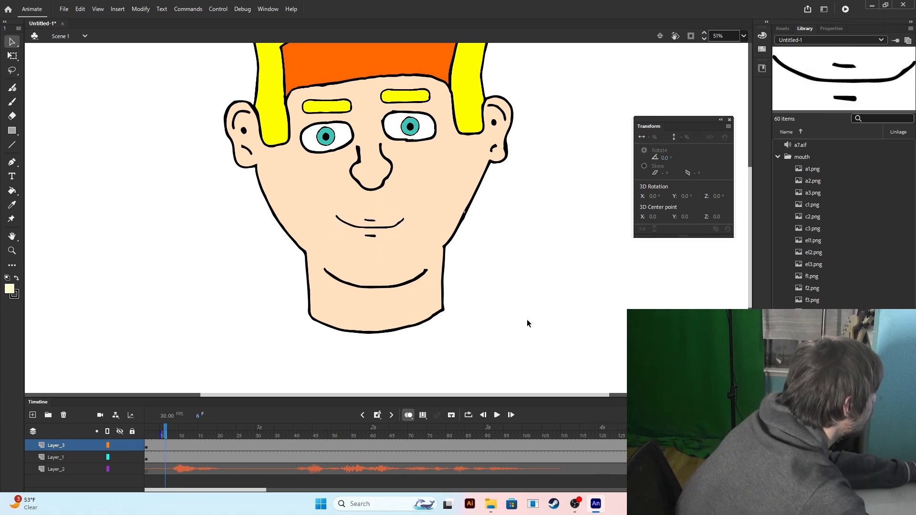
# - Replace the closed smiling mouth with the mouth stuff symbol on frame 1 of Layer_3, scaled to 90%
pyautogui.click(363, 219)
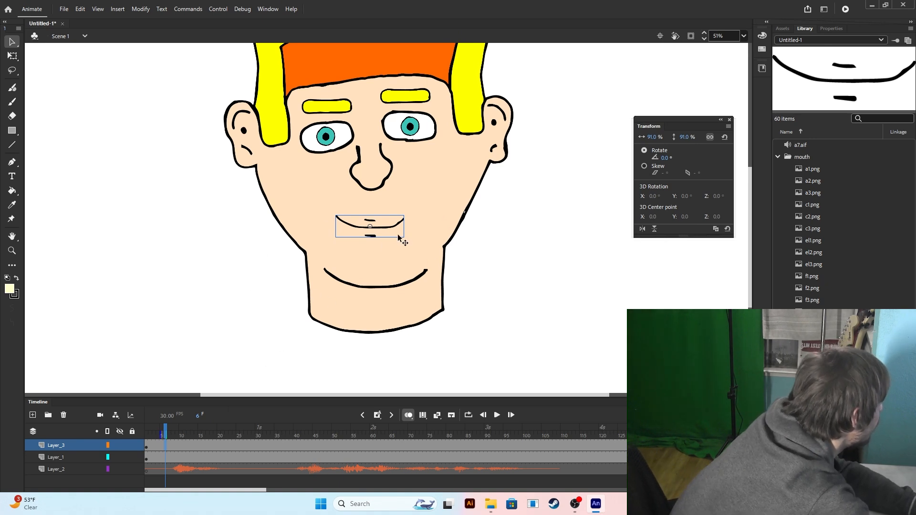
pyautogui.press('Delete')
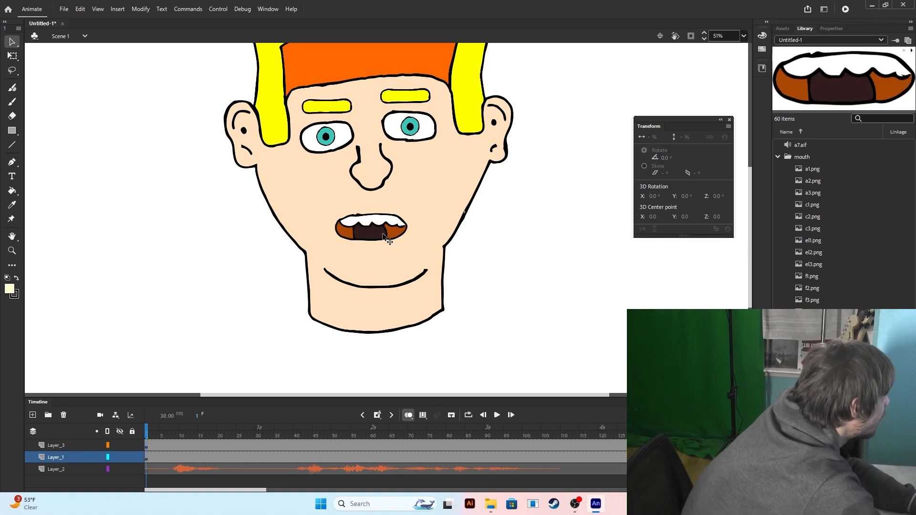
pyautogui.click(384, 235)
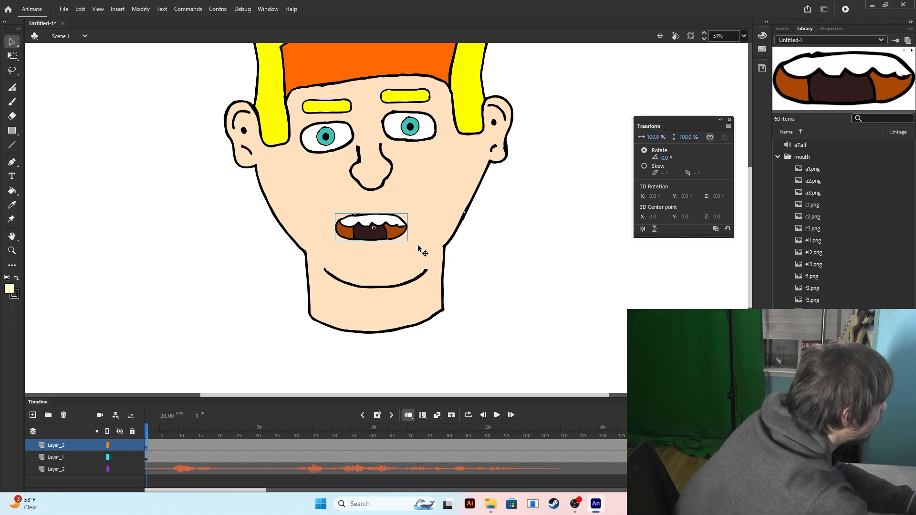
# - Play and scrub the scene to check the cycling mouths on the face, and select the mouth stuff instance on frame 1
pyautogui.click(497, 414)
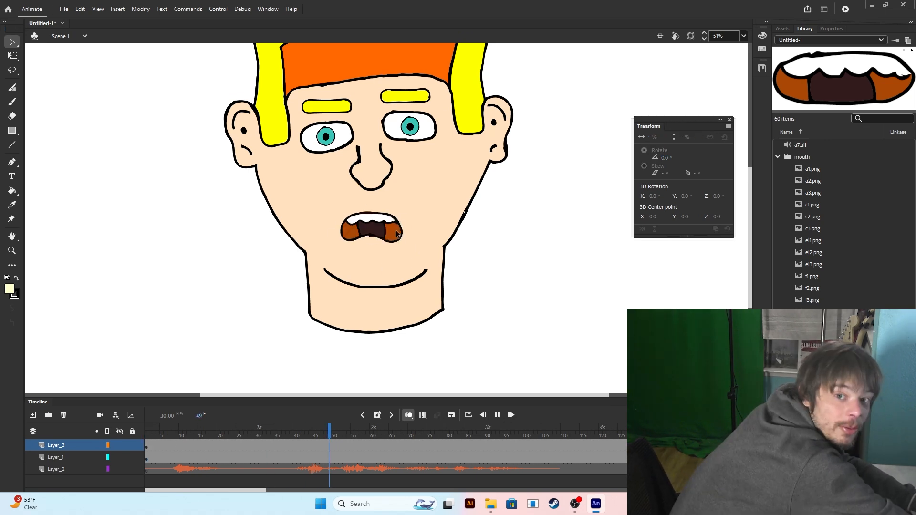
pyautogui.click(177, 436)
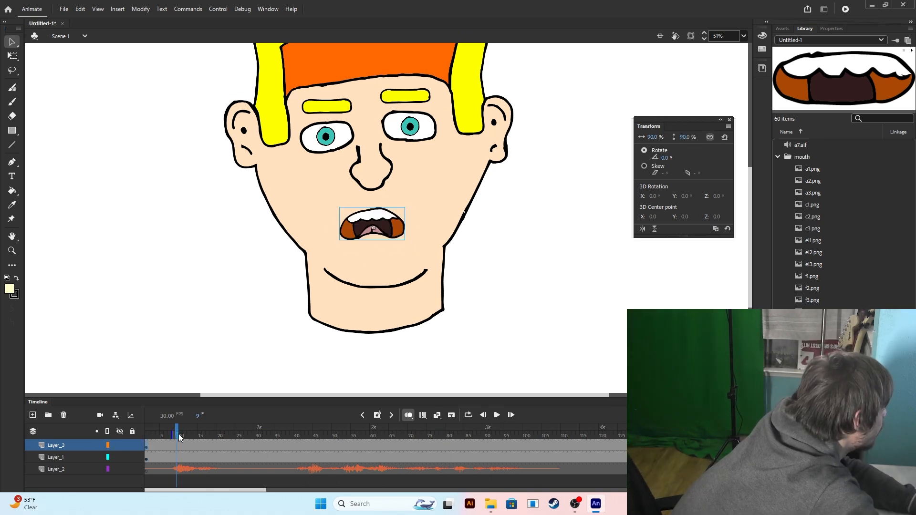
pyautogui.moveTo(180, 438); pyautogui.dragTo(147, 436)
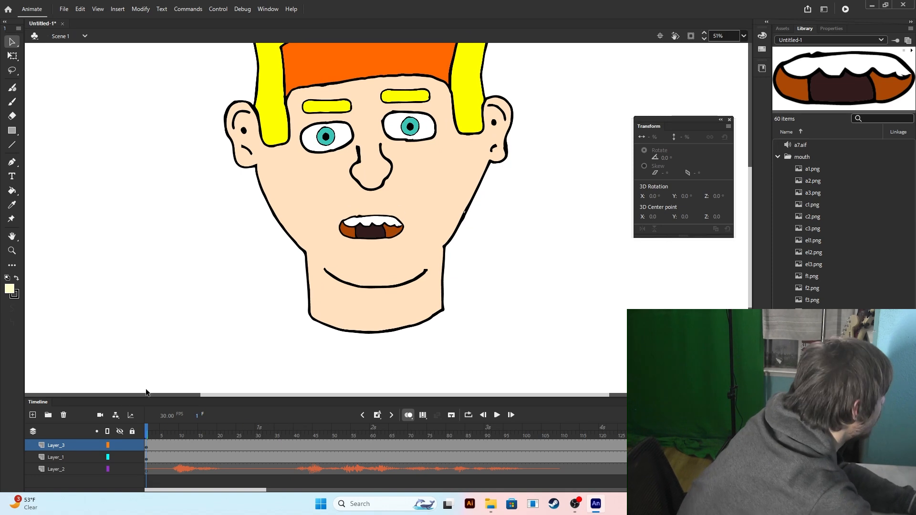
pyautogui.click(376, 232)
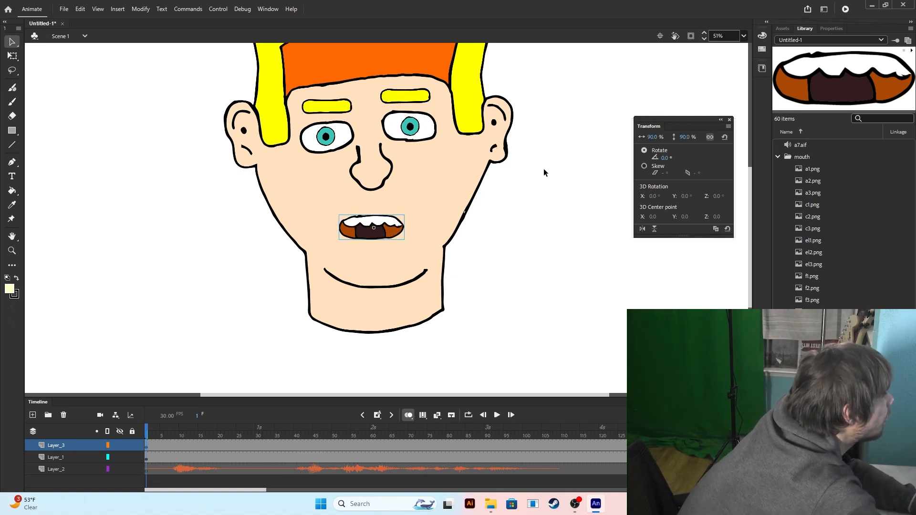
# - Set the mouth stuff instance on frame 1 to Single Frame looping and choose the closed mouth, frame 16, with the Frame Picker
pyautogui.click(831, 28)
pyautogui.click(811, 231)
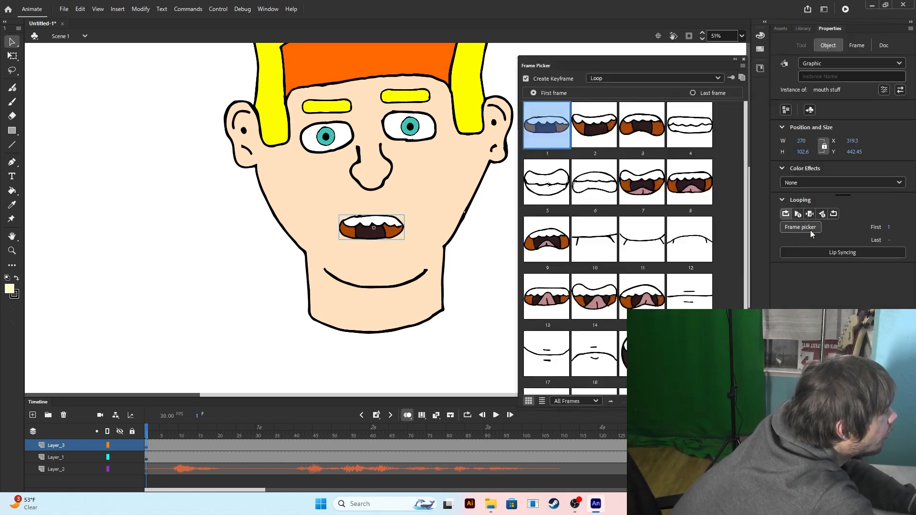
pyautogui.click(599, 79)
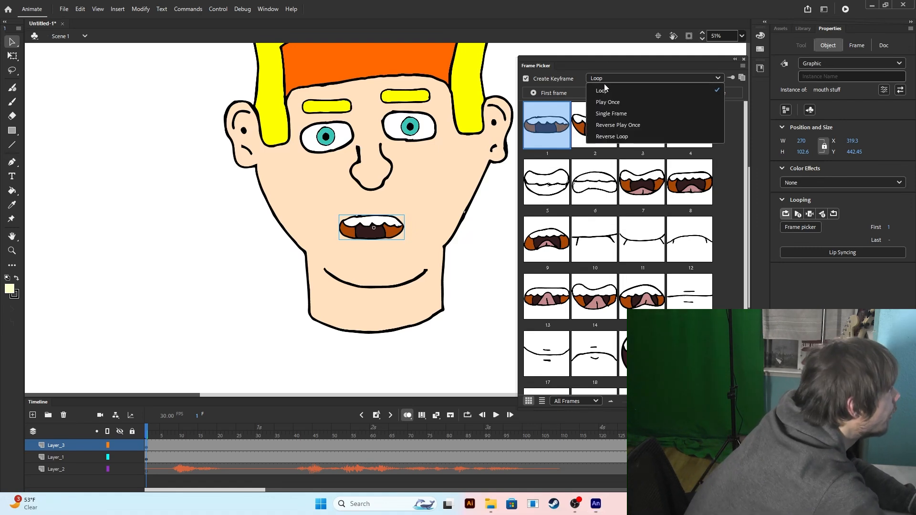
pyautogui.click(605, 116)
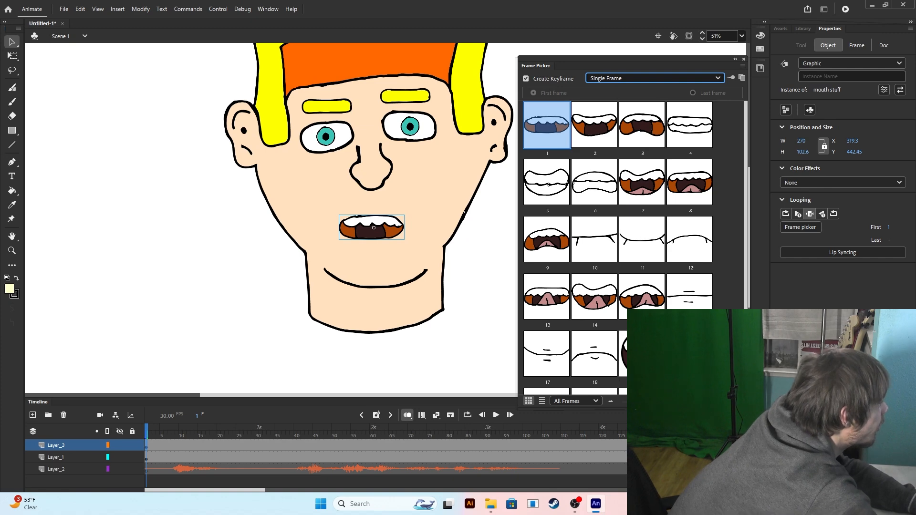
pyautogui.scroll(-1, 642, 239)
pyautogui.click(699, 252)
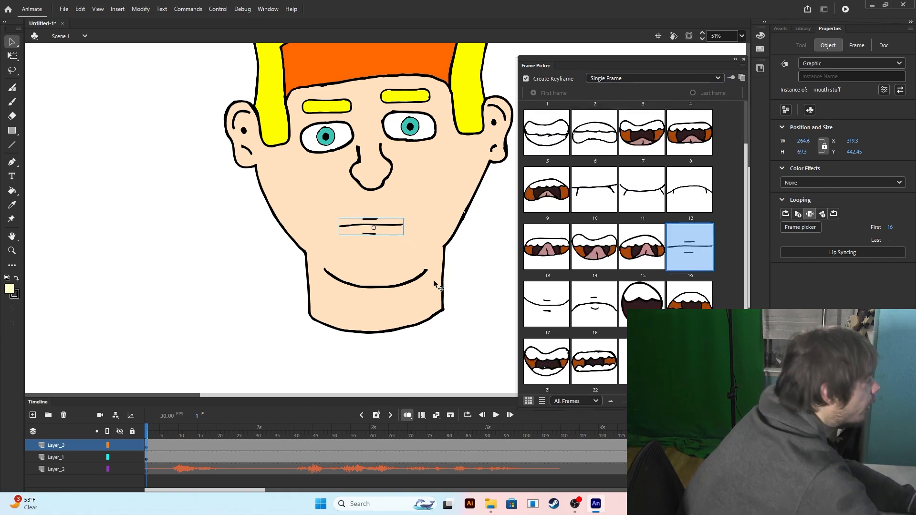
# - Try keying mouth poses by hand on frames 8 to 10 of Layer_3, ending with mouth 21 on frame 10
pyautogui.scroll(1, 631, 215)
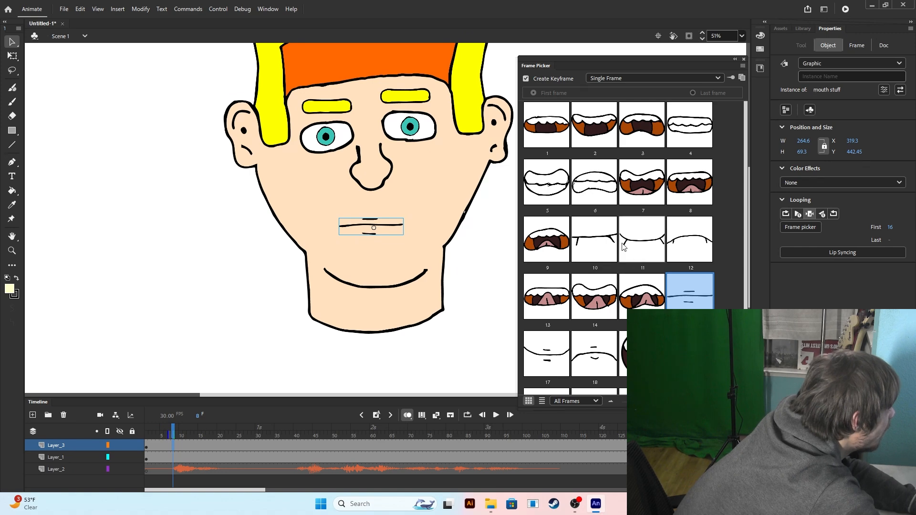
pyautogui.scroll(-1, 624, 247)
pyautogui.click(594, 361)
pyautogui.click(546, 360)
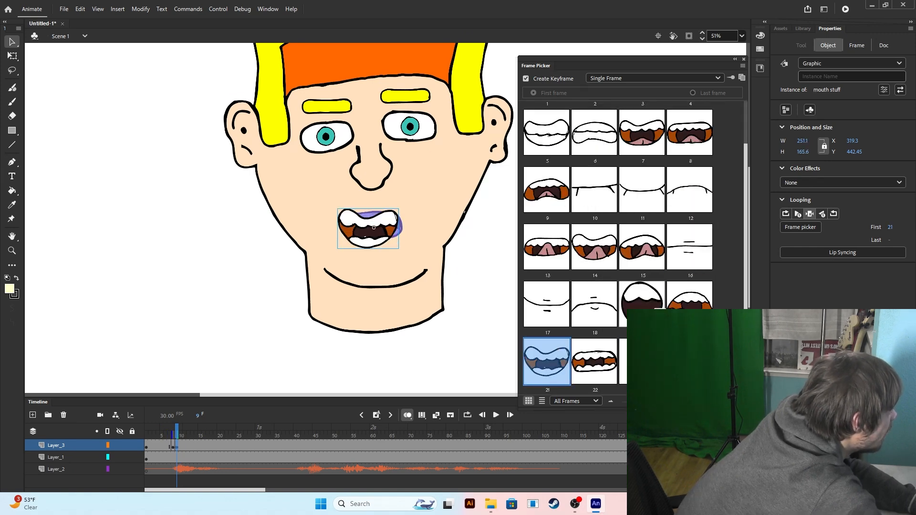
pyautogui.scroll(1, 615, 304)
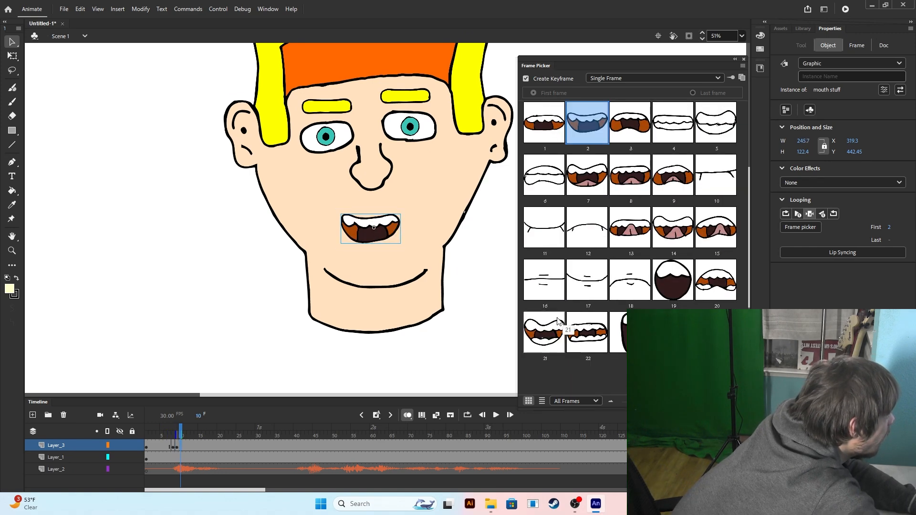
pyautogui.click(558, 321)
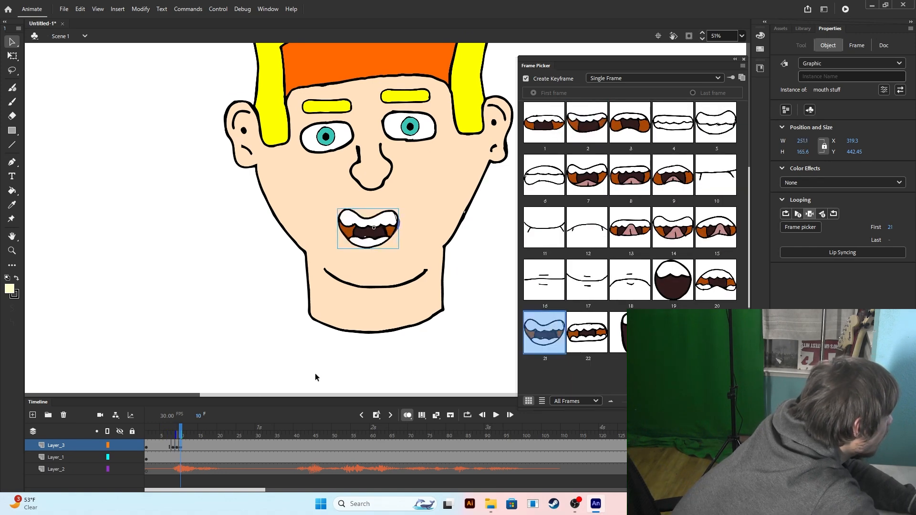
# - Try keying more mouth poses on Layer_3, including mouth 5 on frame 14, mouth 21 on frame 15 and mouth 19 on frame 20
pyautogui.moveTo(171, 430); pyautogui.dragTo(188, 432)
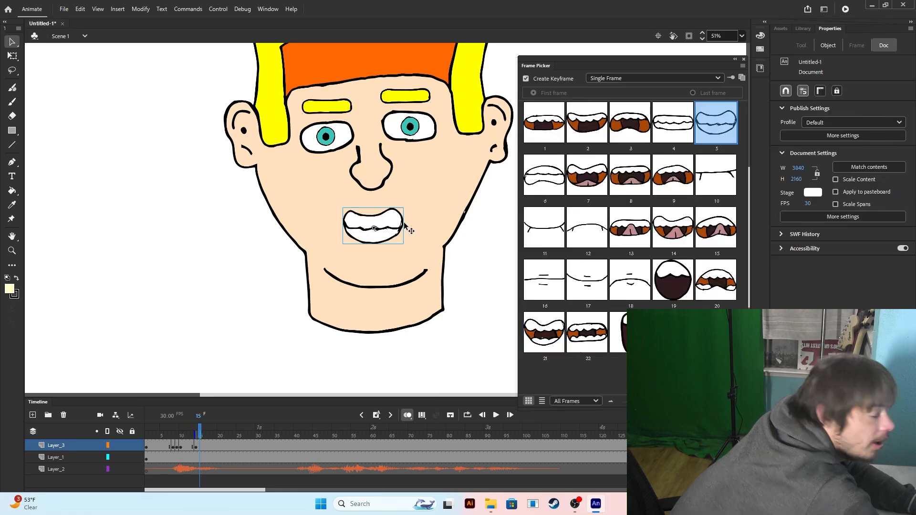
pyautogui.click(549, 334)
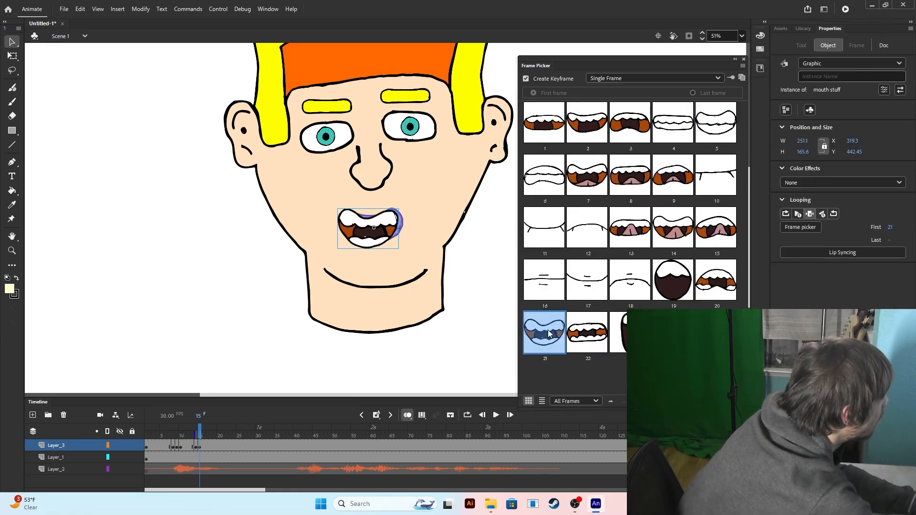
pyautogui.click(397, 360)
pyautogui.press('.')
pyautogui.press('.')
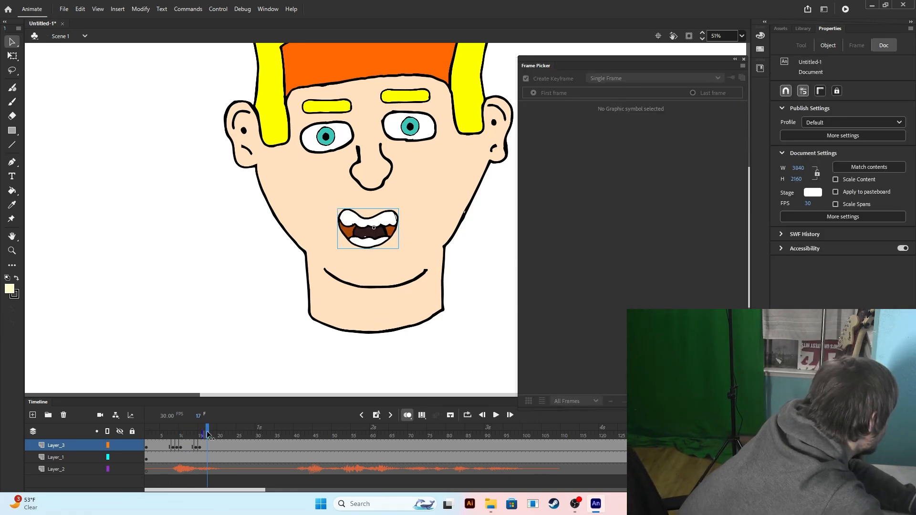
pyautogui.press(',')
pyautogui.press(',')
pyautogui.press(',')
pyautogui.press(',')
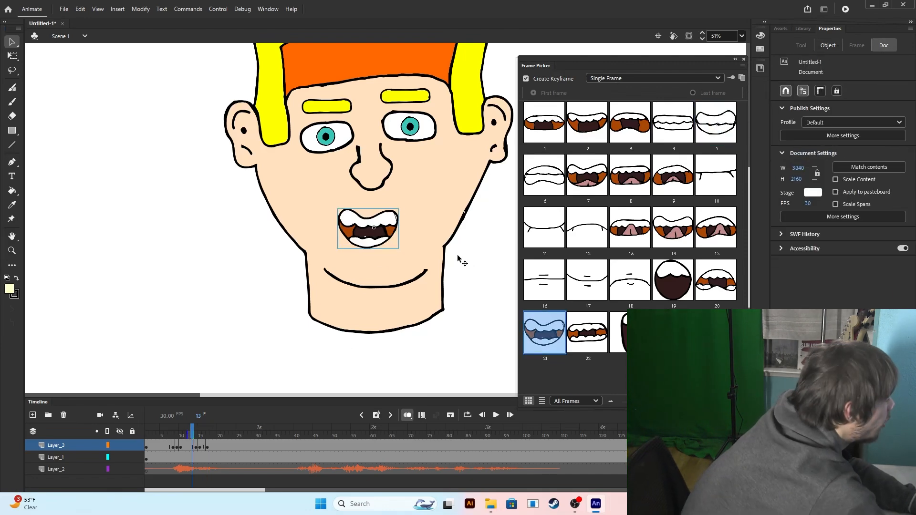
pyautogui.moveTo(183, 433); pyautogui.dragTo(237, 436)
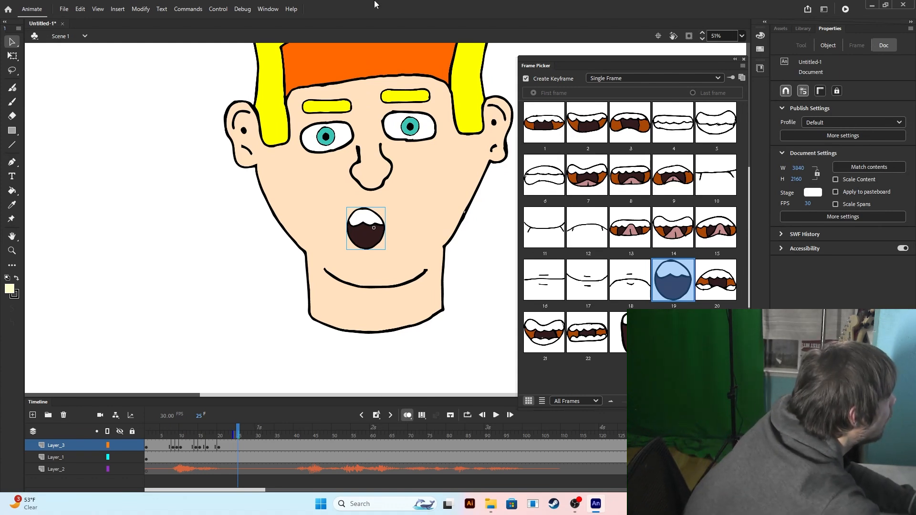
# - Close the Frame Picker and remove the hand-placed mouth keyframes after frame 1 on Layer_3
pyautogui.click(743, 59)
pyautogui.click(360, 219)
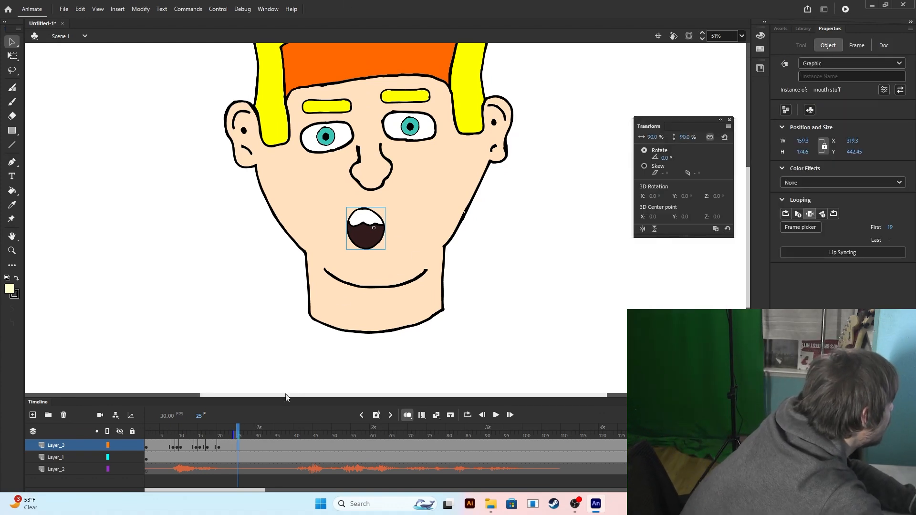
pyautogui.moveTo(630, 447); pyautogui.dragTo(308, 447)
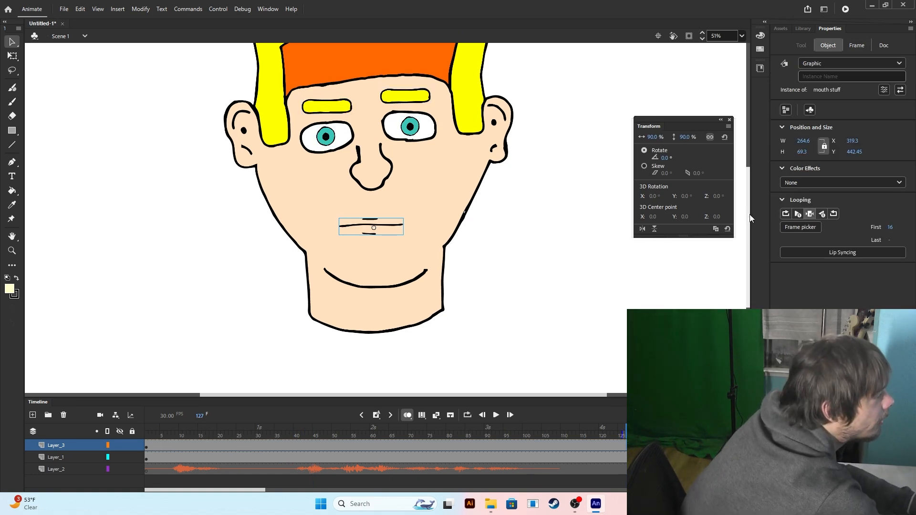
# - Start Lip Syncing for the mouth stuff instance and assign mouth frame 16 to the Neutral viseme
pyautogui.click(819, 253)
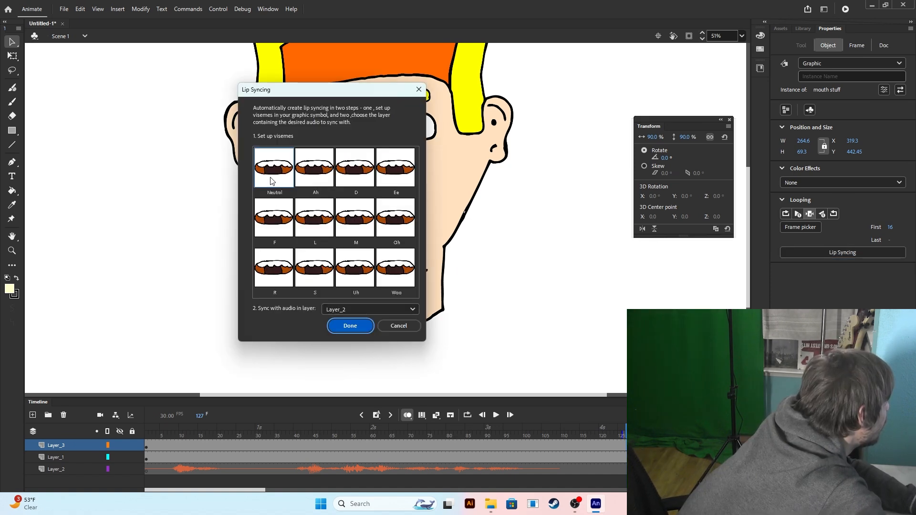
pyautogui.click(275, 179)
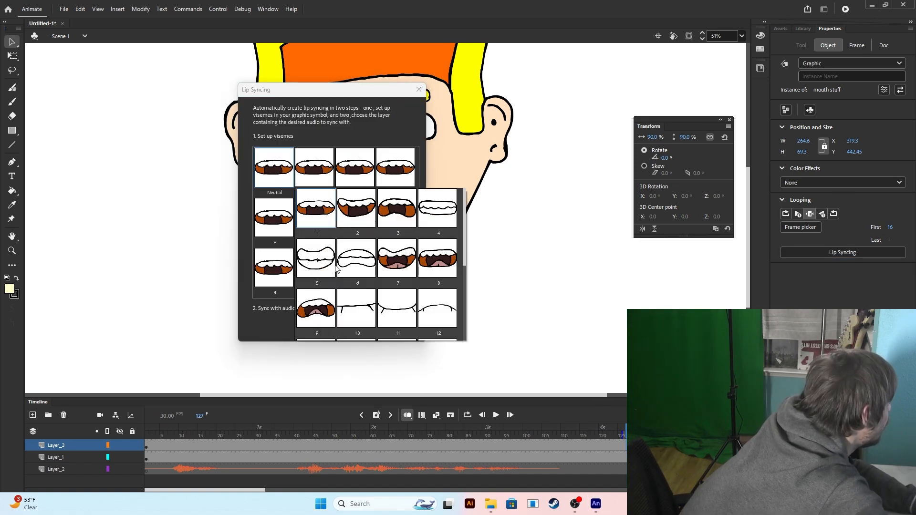
pyautogui.scroll(-3, 464, 258)
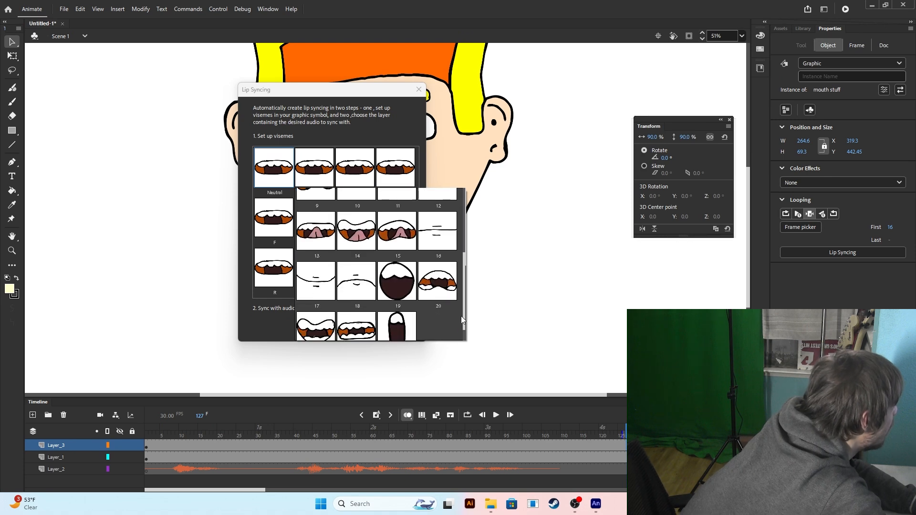
pyautogui.click(437, 232)
# - Keep Ah at 1, map D and S to 4, Ee 22, F 10, L 14, M 16, Oh and Woo 19, R 23, and sync with Layer_2
pyautogui.click(314, 167)
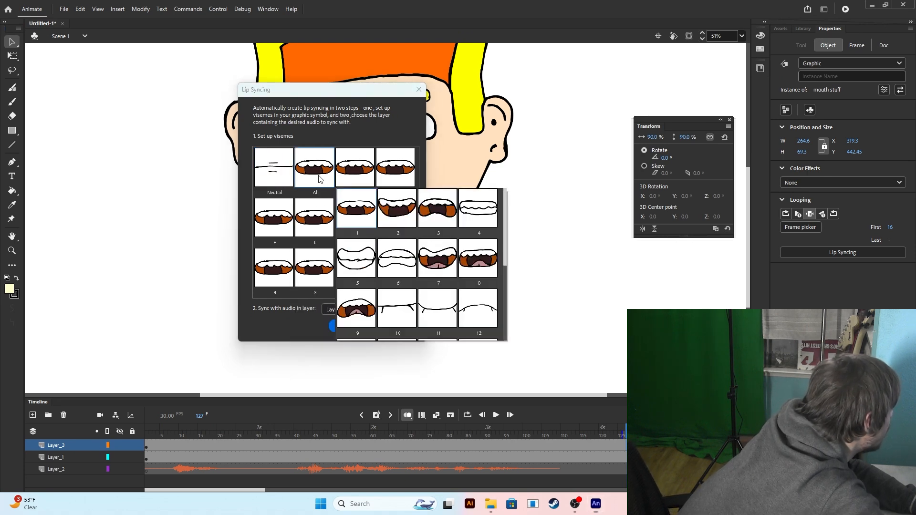
pyautogui.click(358, 174)
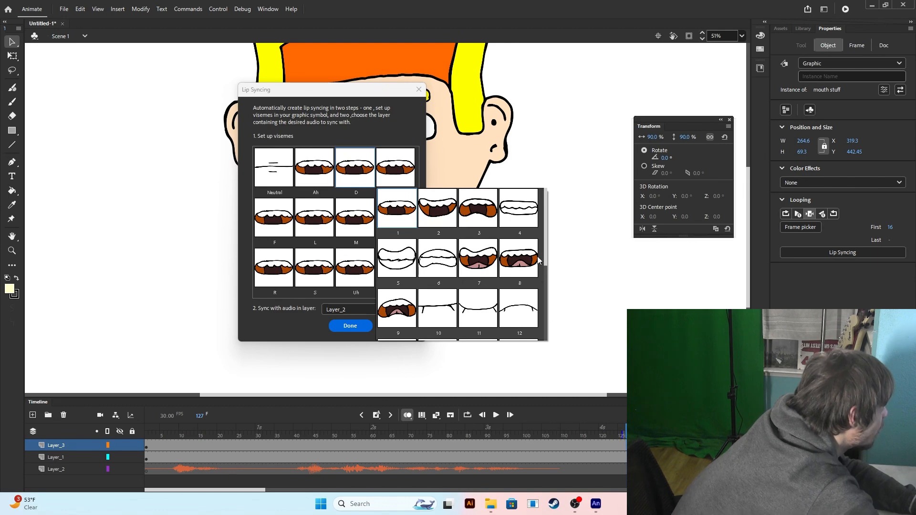
pyautogui.moveTo(545, 251); pyautogui.dragTo(545, 290)
pyautogui.click(428, 250)
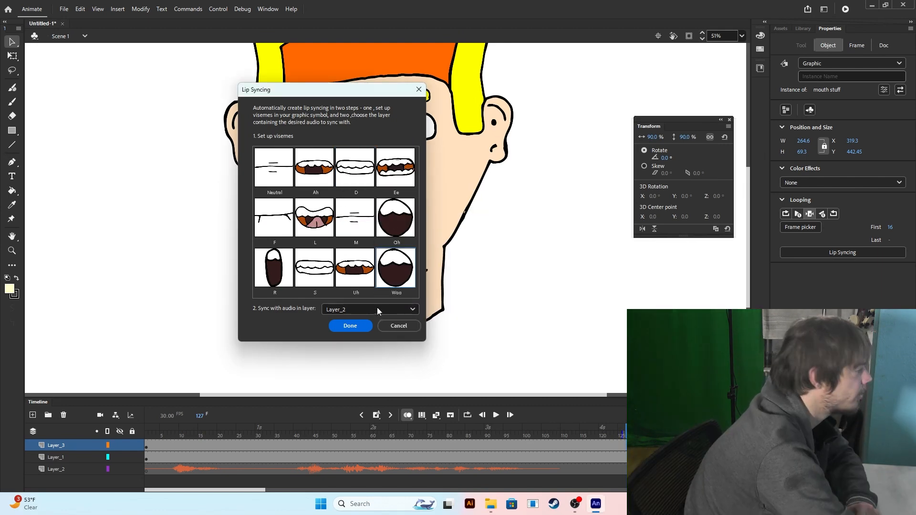
pyautogui.click(338, 326)
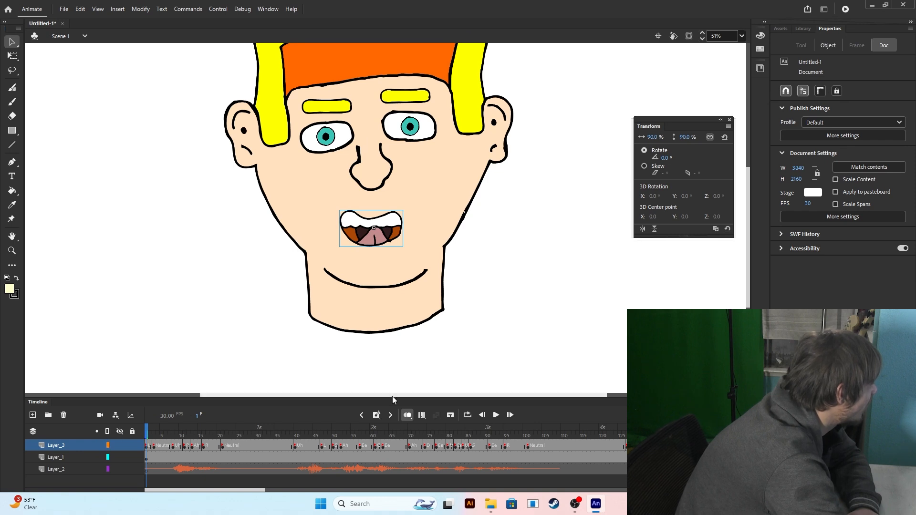
# - Play the scene to check the automatic lip-sync, return to frame 1 and deselect the mouth
pyautogui.click(496, 415)
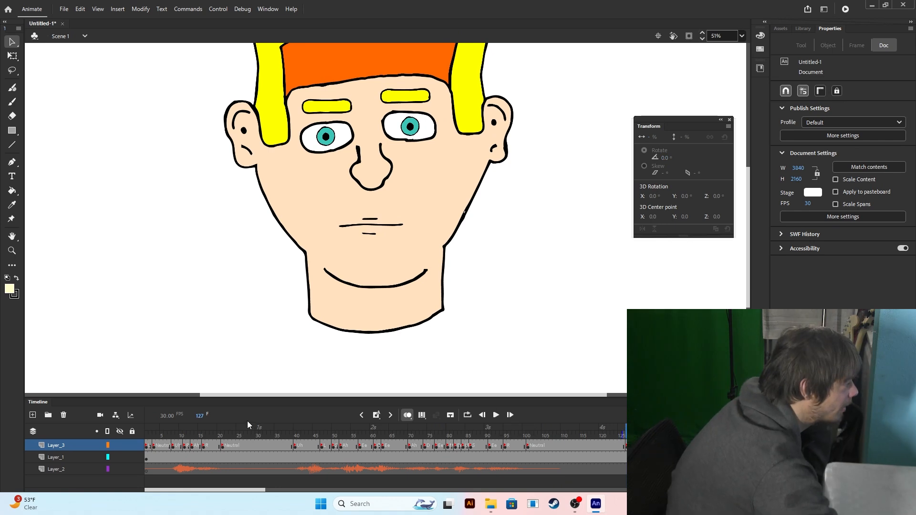
pyautogui.click(147, 427)
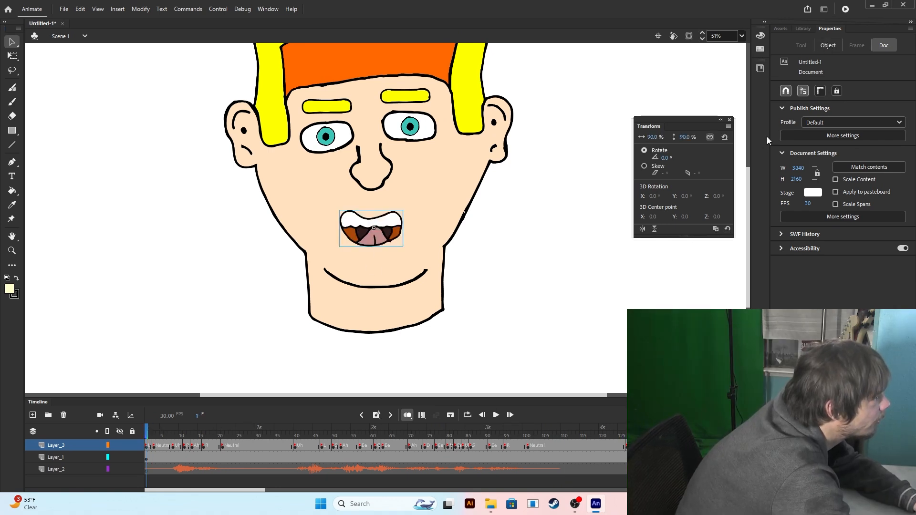
pyautogui.click(539, 268)
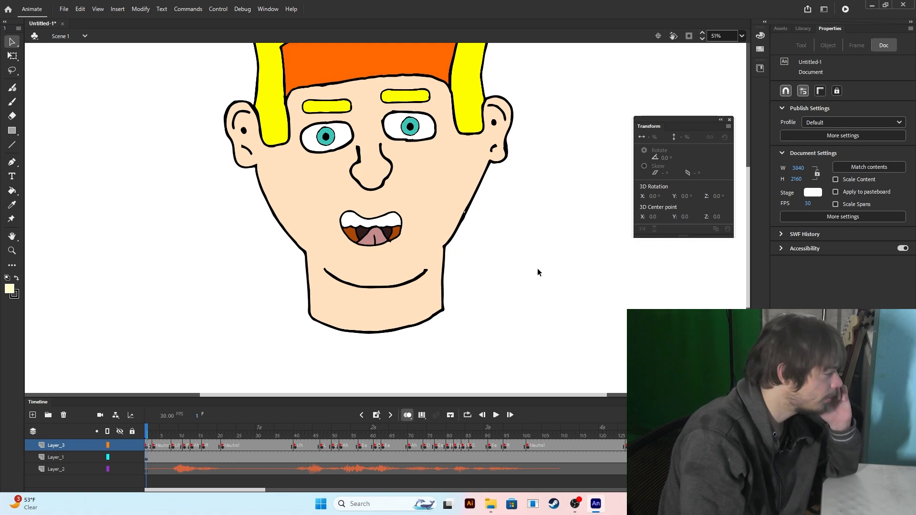